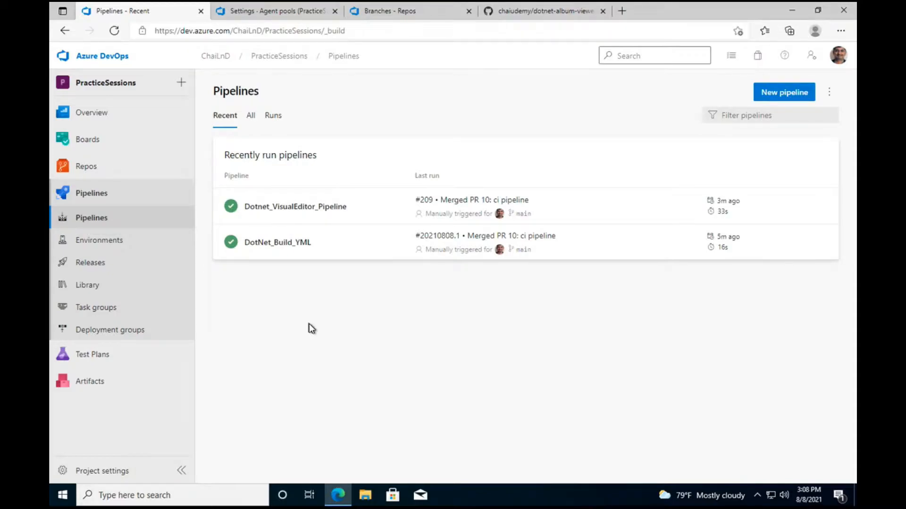
# - Review the dotnet-album-viewer repository on GitHub and browse into src/AlbumViewerAngularSimple to examine its contents
pyautogui.click(128, 221)
pyautogui.click(525, 10)
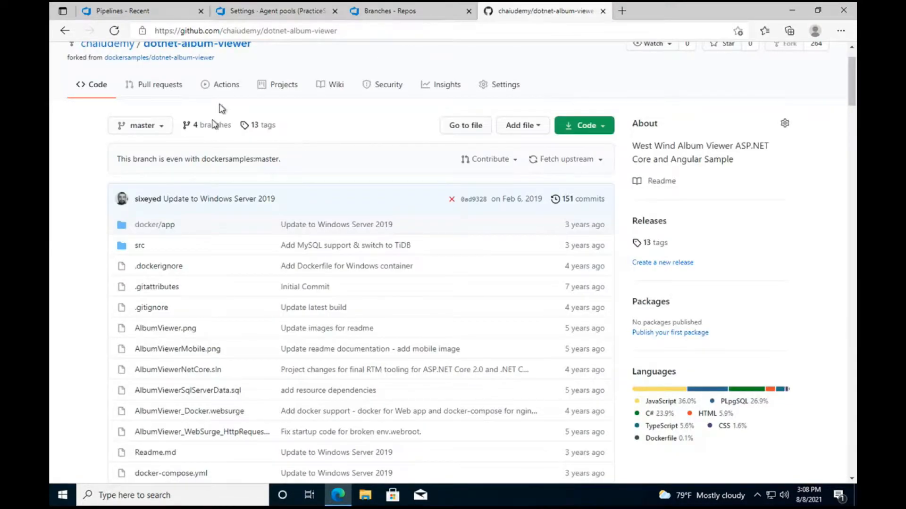
pyautogui.scroll(-1, 252, 184)
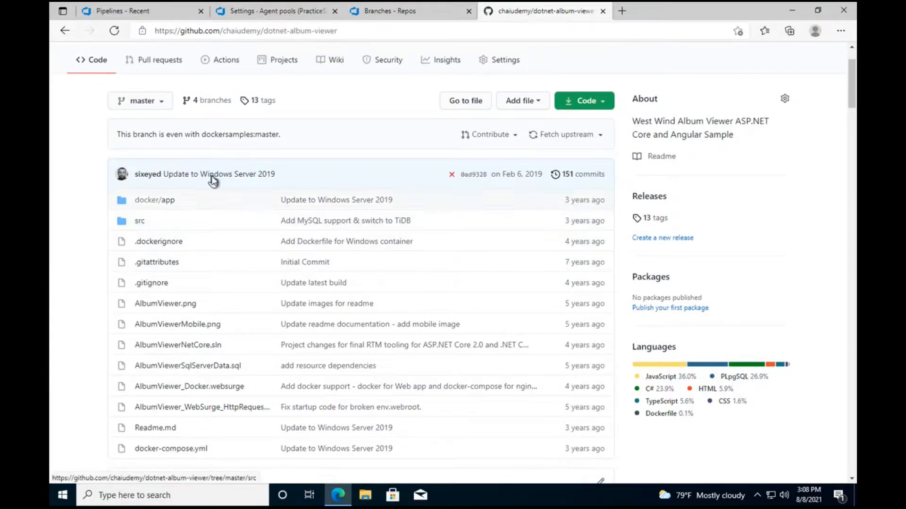
pyautogui.scroll(1, 203, 180)
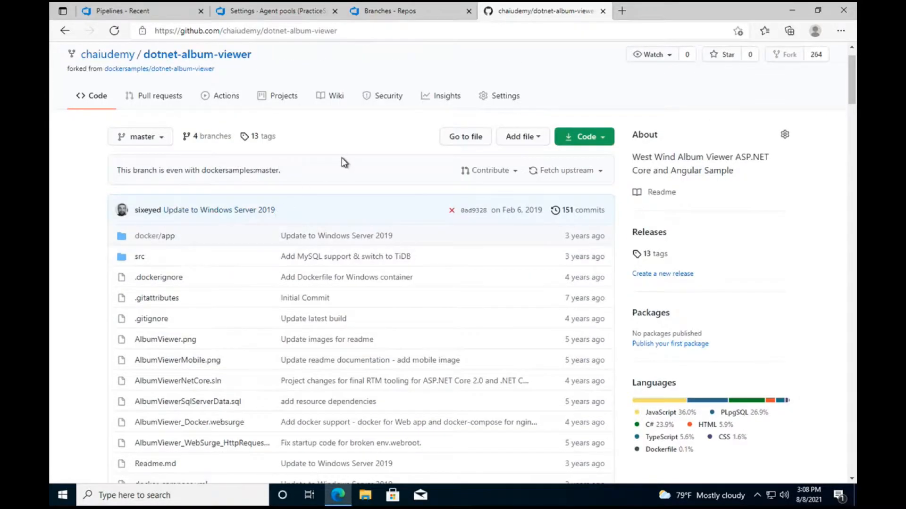
pyautogui.scroll(1, 244, 254)
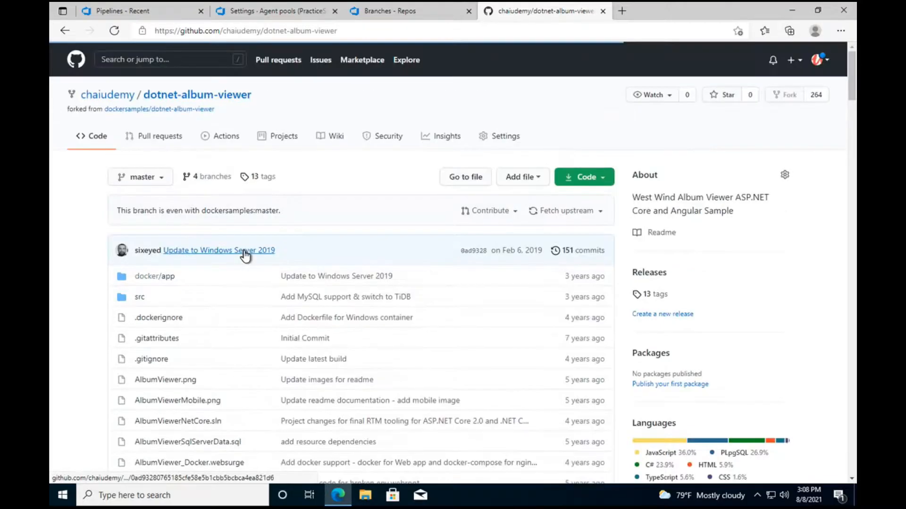
pyautogui.scroll(-1, 246, 341)
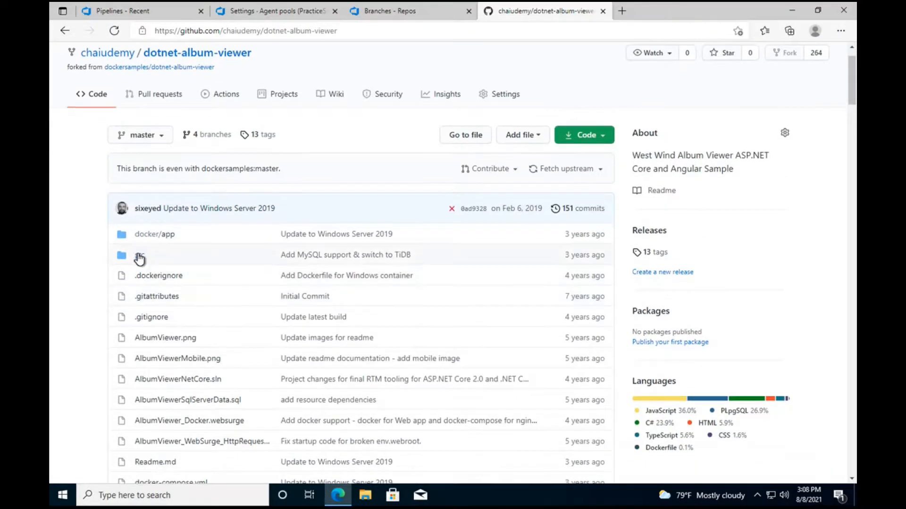
pyautogui.click(139, 256)
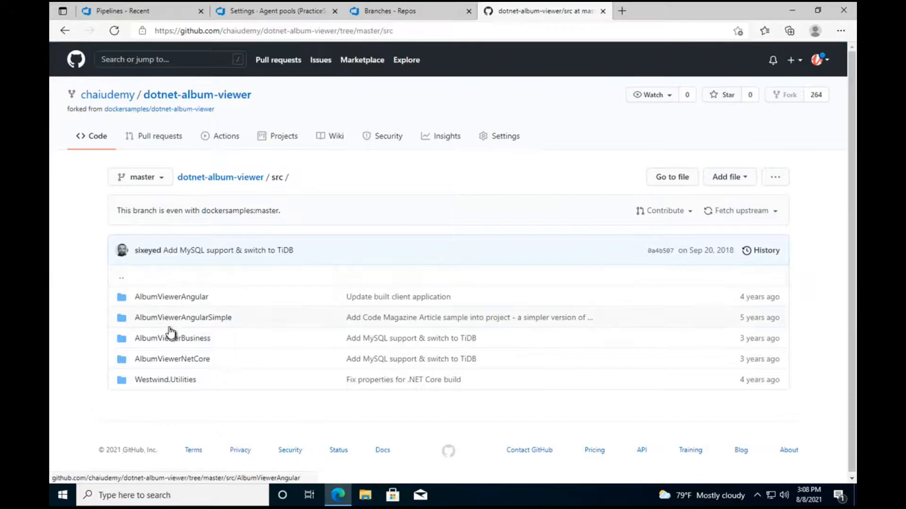
pyautogui.click(170, 321)
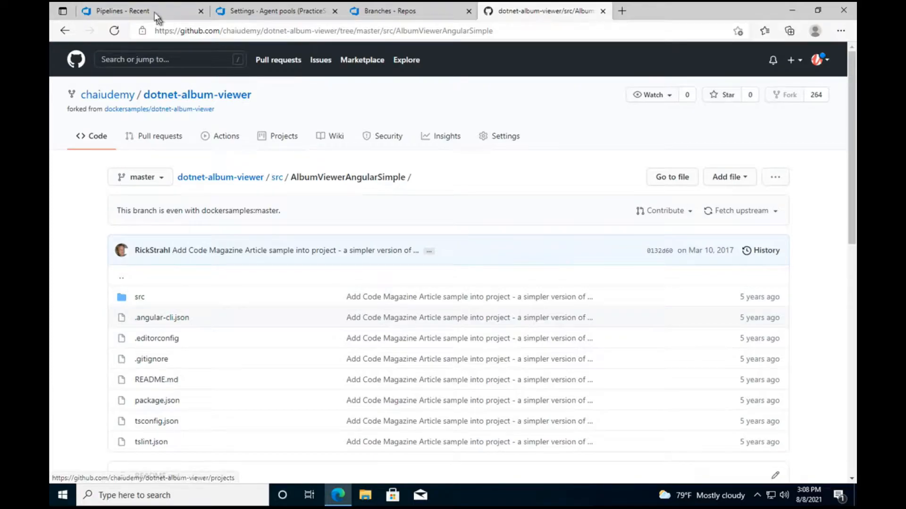
# - Switch back to Azure DevOps and open the service connections in the PracticeSessions project settings
pyautogui.click(136, 13)
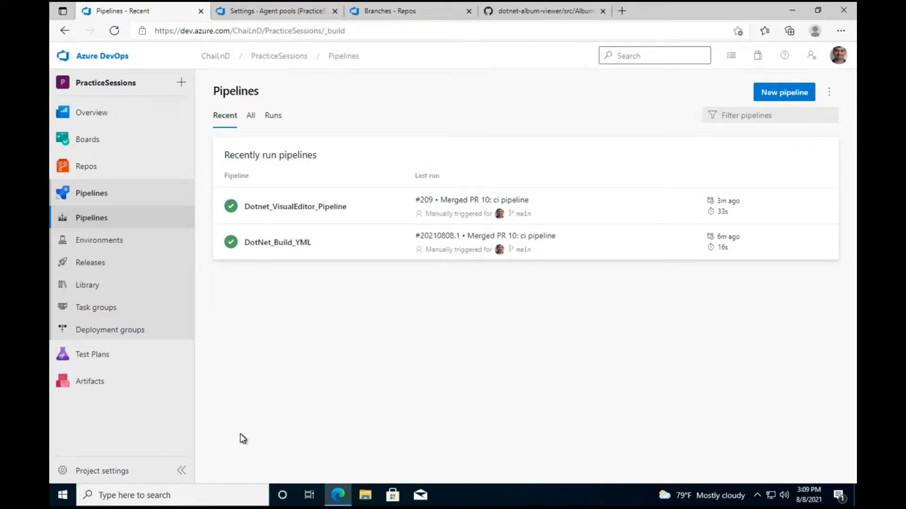
pyautogui.click(105, 464)
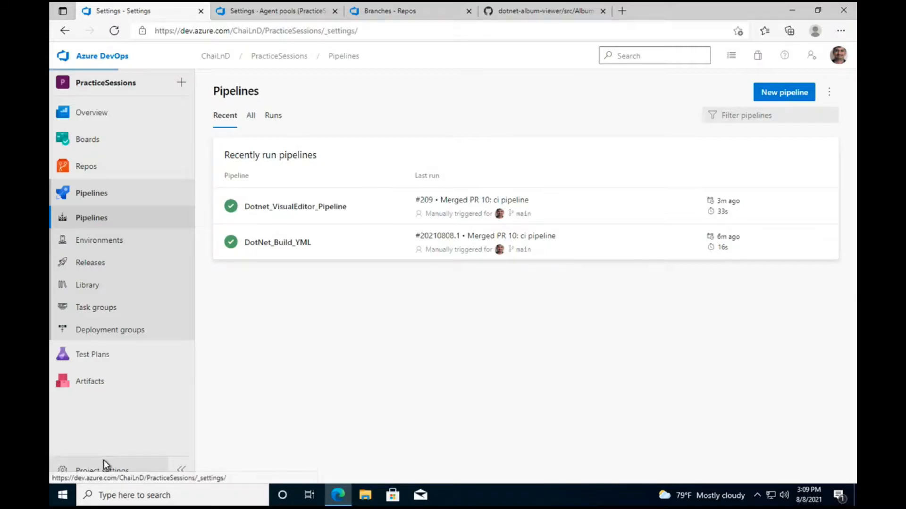
pyautogui.scroll(-1, 151, 350)
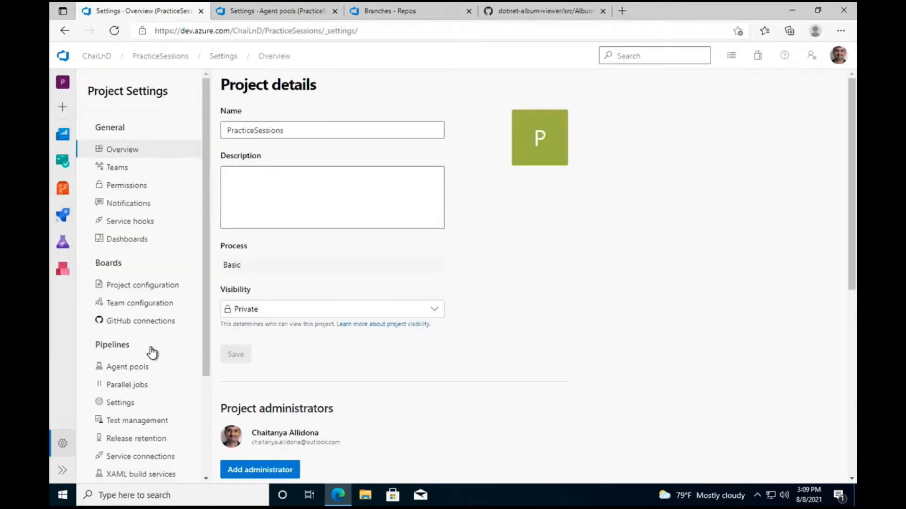
pyautogui.click(120, 431)
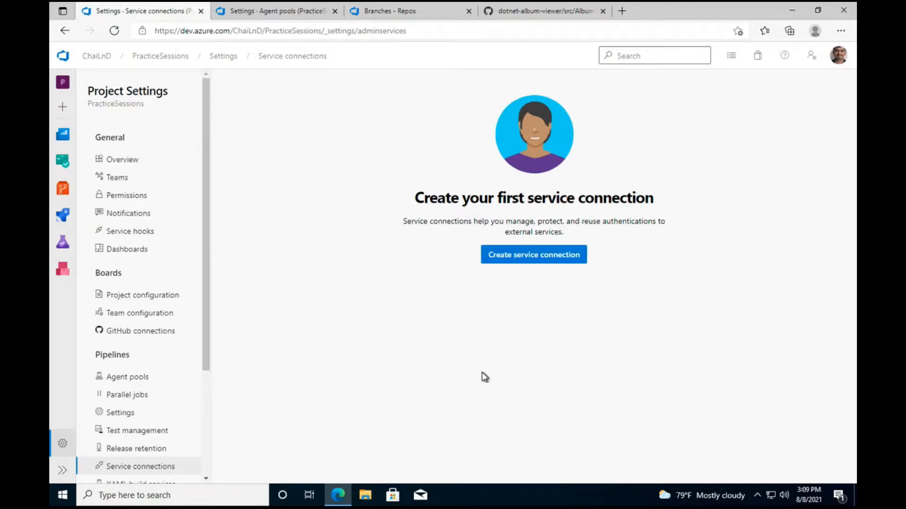
# - Start creating a new service connection and choose GitHub as its connection type
pyautogui.click(513, 252)
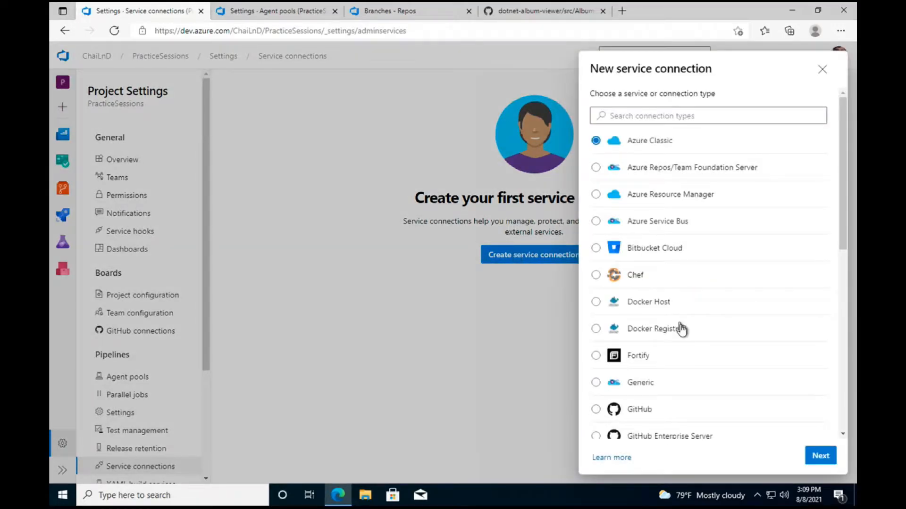
pyautogui.scroll(-1, 688, 338)
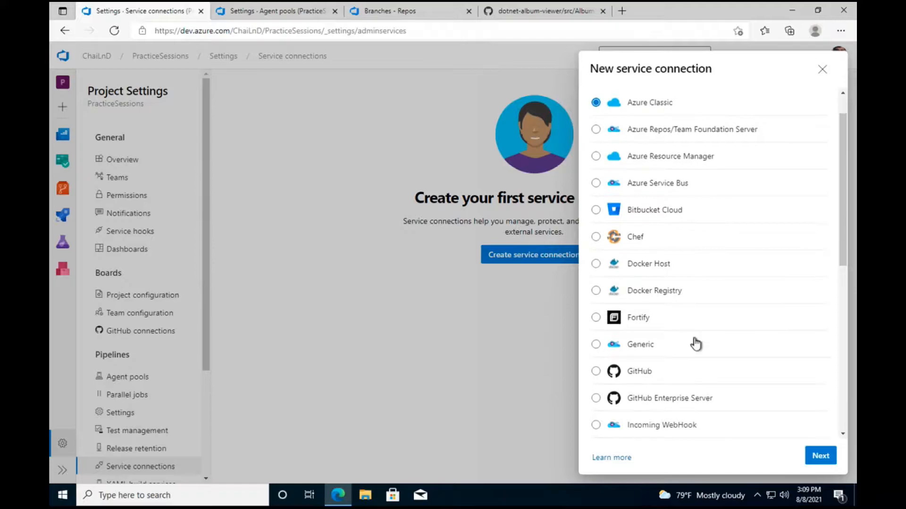
pyautogui.scroll(-5, 696, 345)
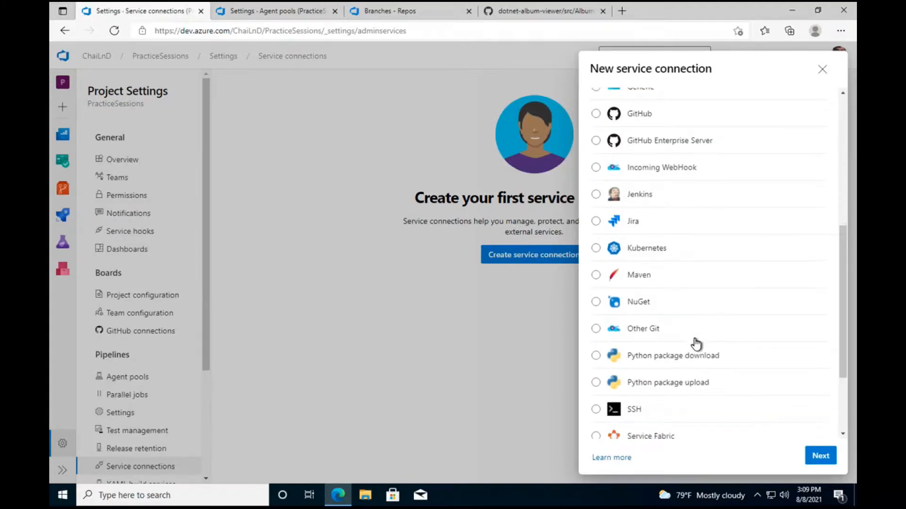
pyautogui.scroll(-3, 695, 345)
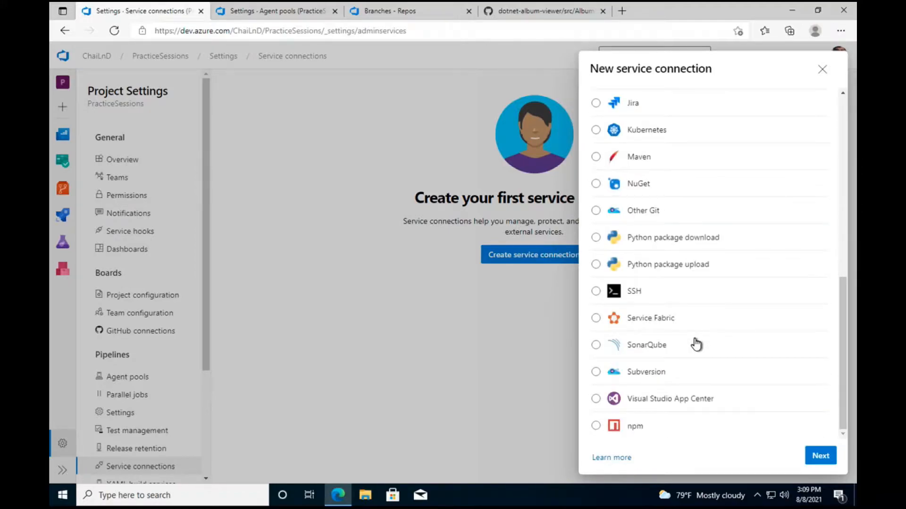
pyautogui.scroll(5, 683, 266)
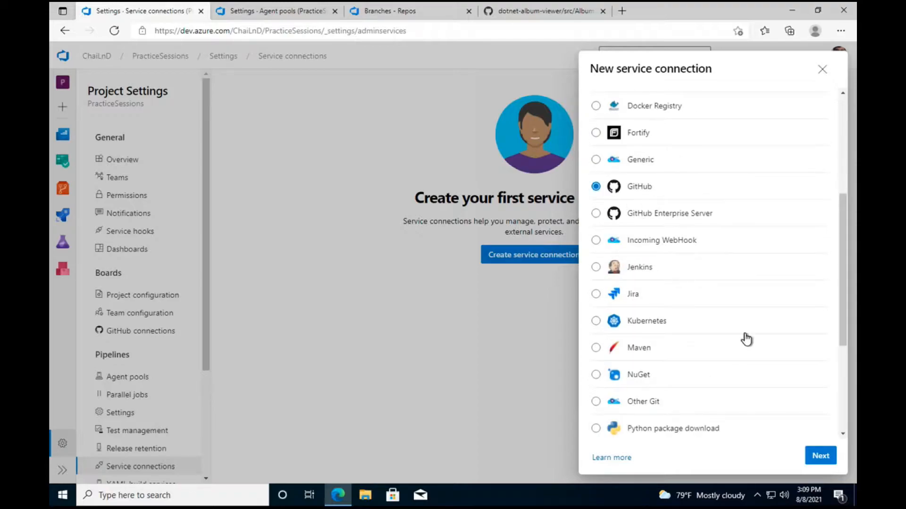
pyautogui.click(821, 457)
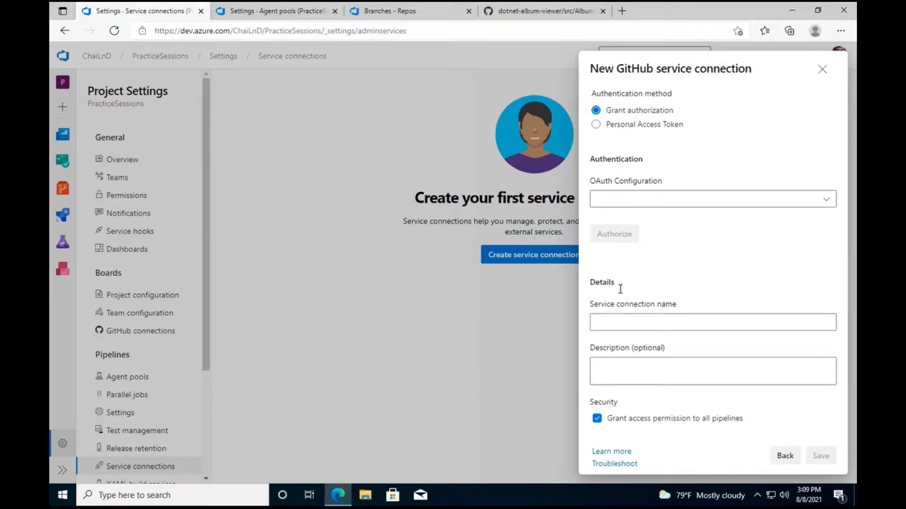
# - Authorize the GitHub connection through grant authorization with the AzurePipelines OAuth configuration
pyautogui.click(830, 202)
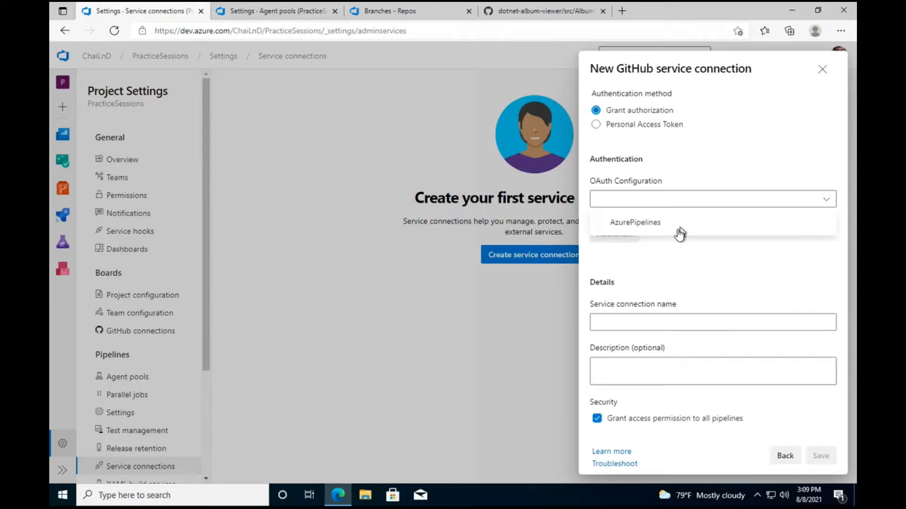
pyautogui.click(606, 225)
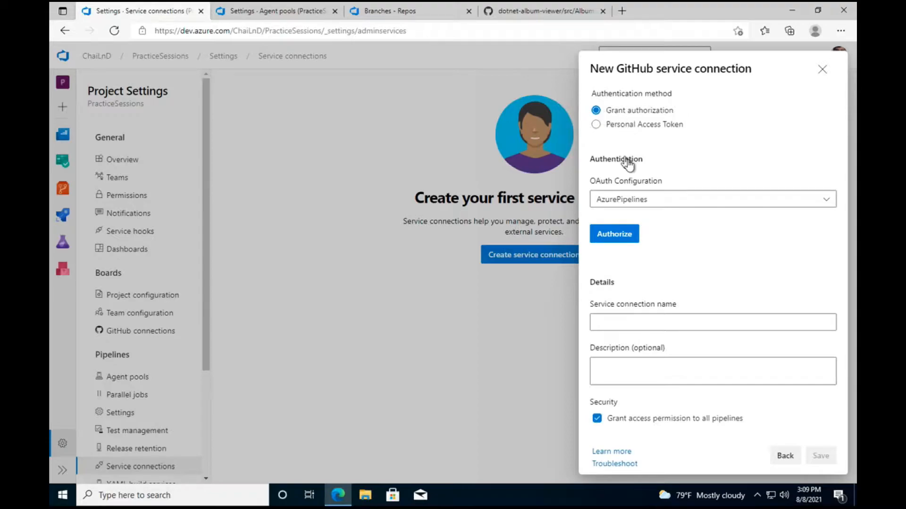
pyautogui.click(625, 240)
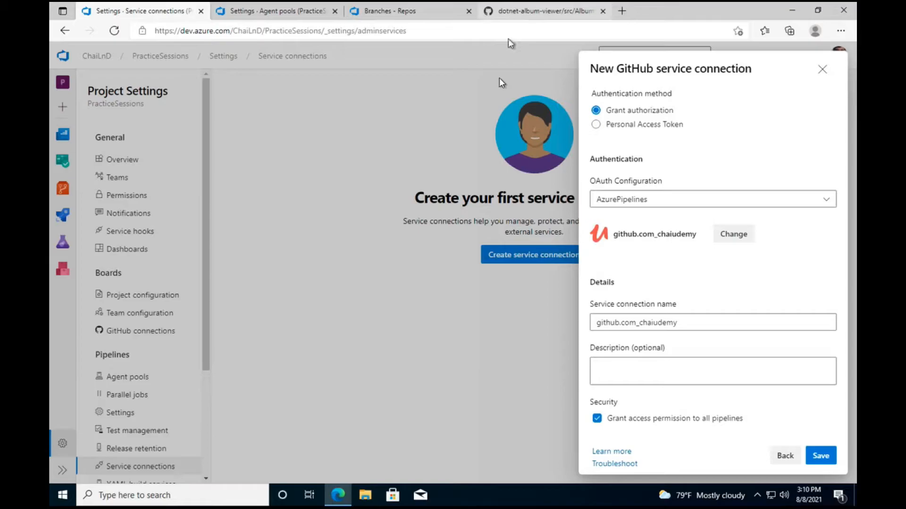
pyautogui.click(526, 13)
pyautogui.click(190, 8)
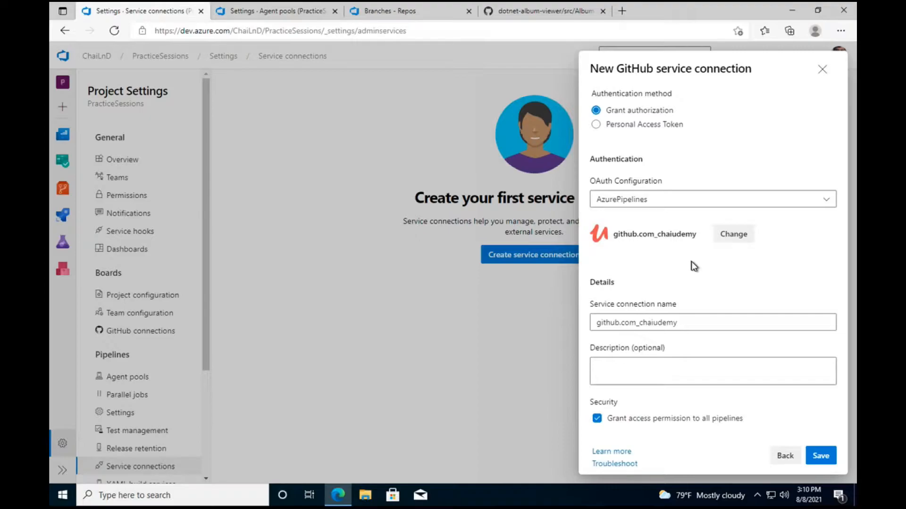
# - Name the service connection "GitHub Connector" and save it
pyautogui.click(661, 323)
pyautogui.tripleClick(651, 317)
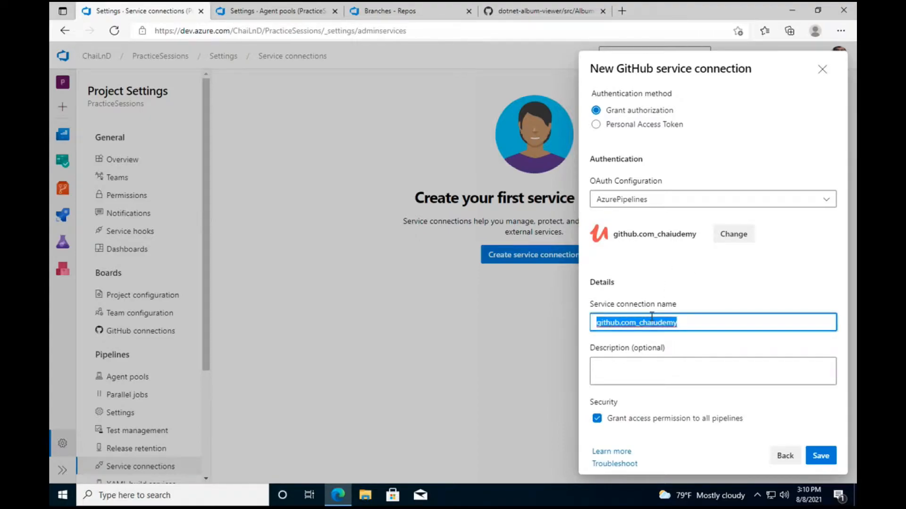
pyautogui.write('GitHub Con')
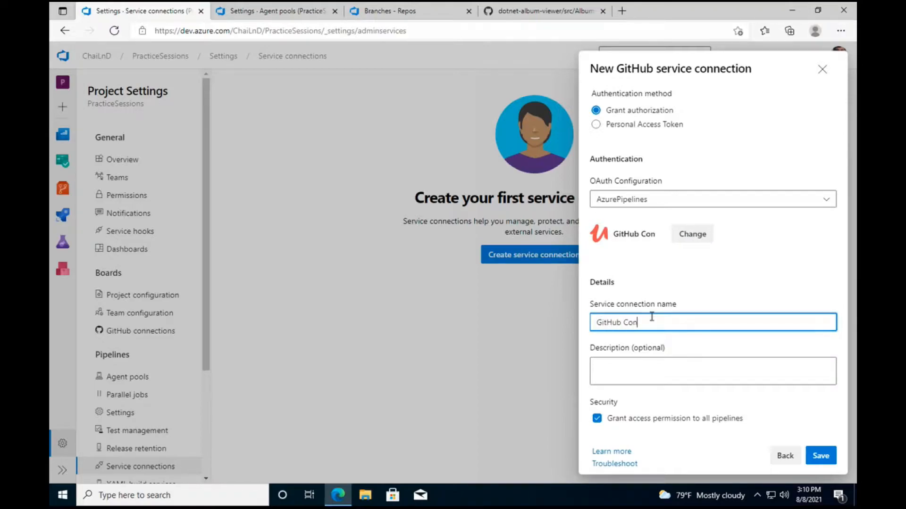
pyautogui.write('nector')
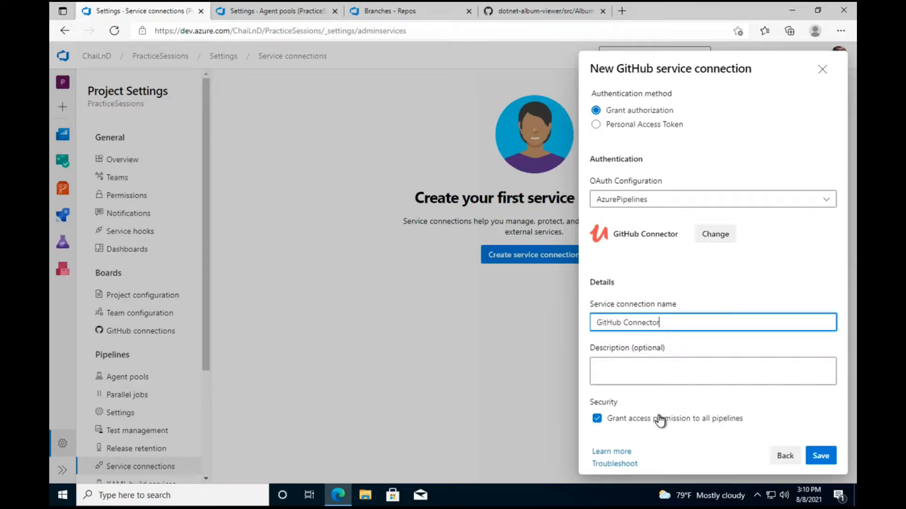
pyautogui.click(821, 456)
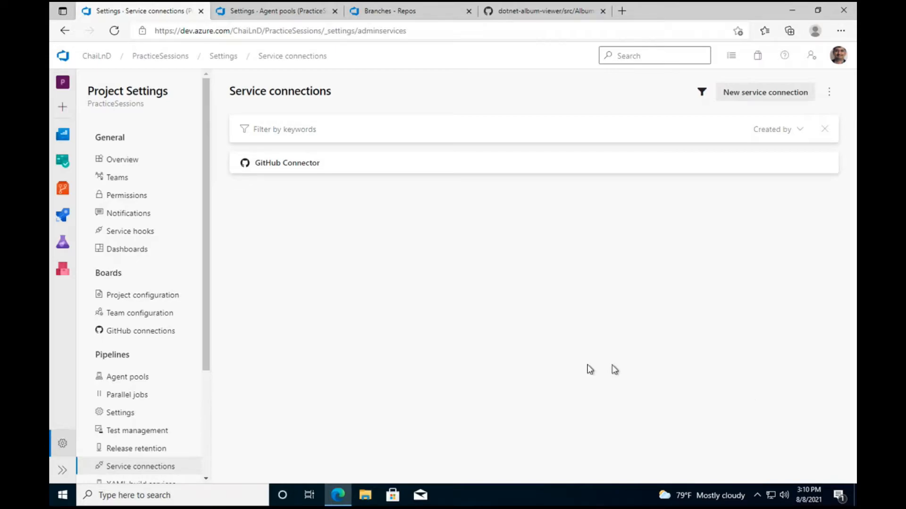
# - Start a new pipeline in the classic editor and select GitHub as its source
pyautogui.click(63, 219)
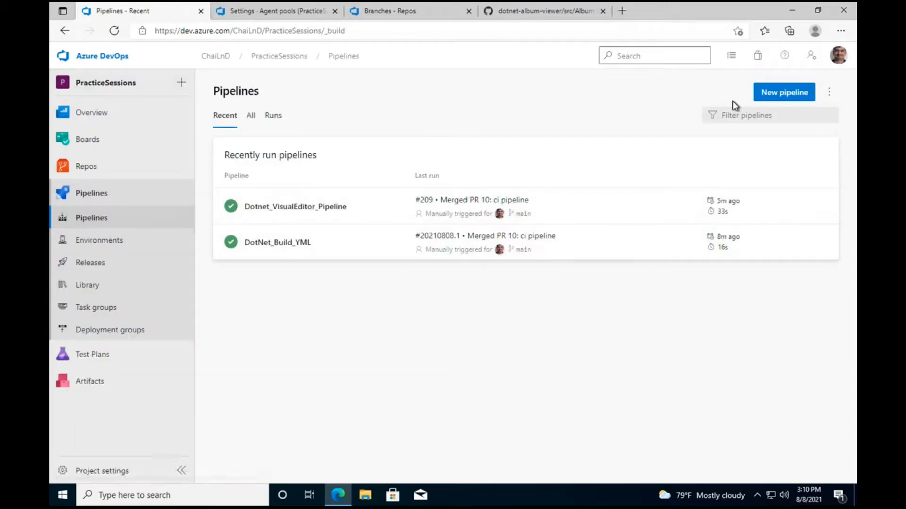
pyautogui.click(763, 96)
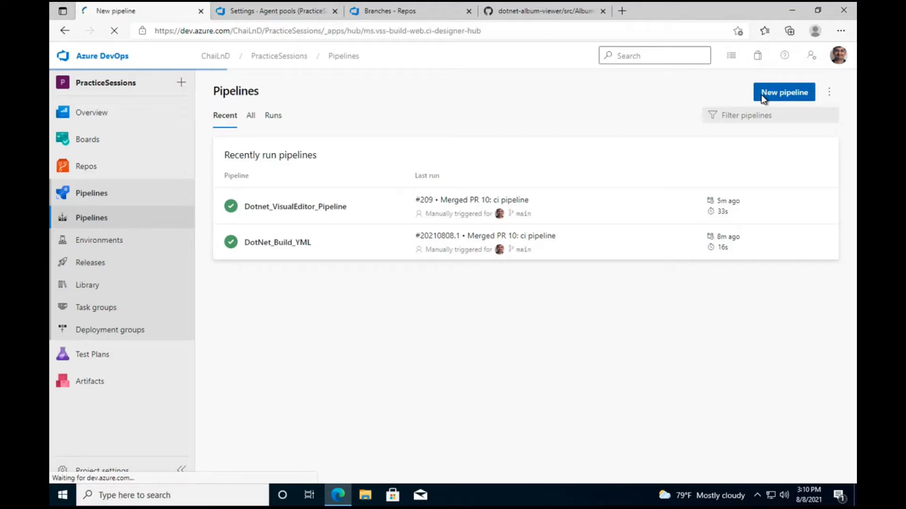
pyautogui.click(248, 367)
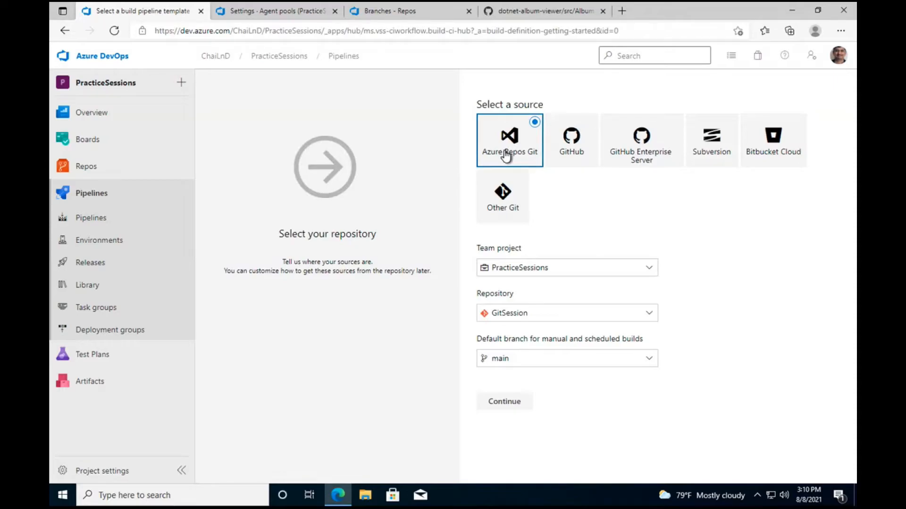
pyautogui.click(580, 144)
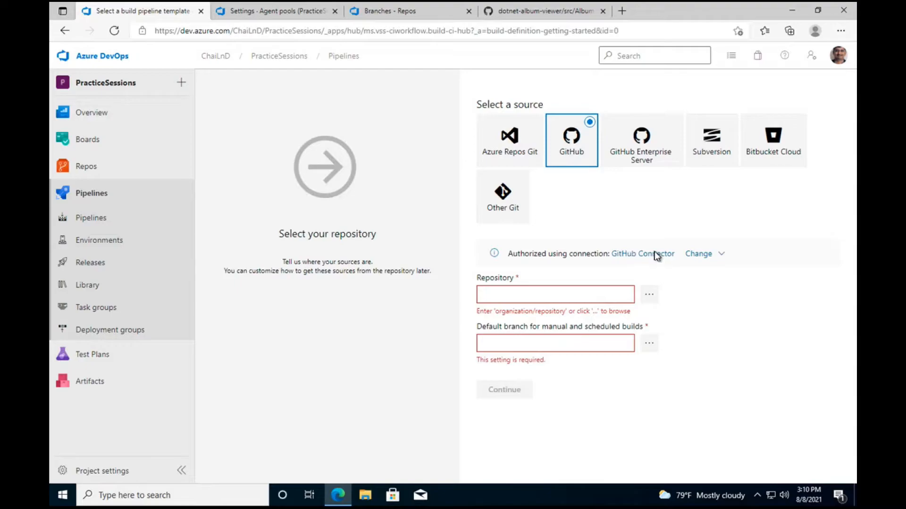
# - Choose the existing GitHub Connector service connection to authorize the pipeline's source
pyautogui.doubleClick(575, 253)
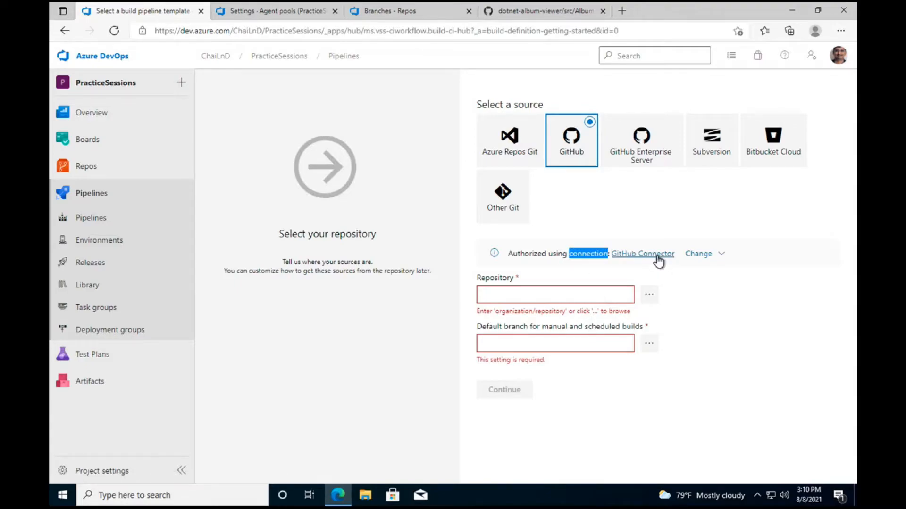
pyautogui.click(710, 255)
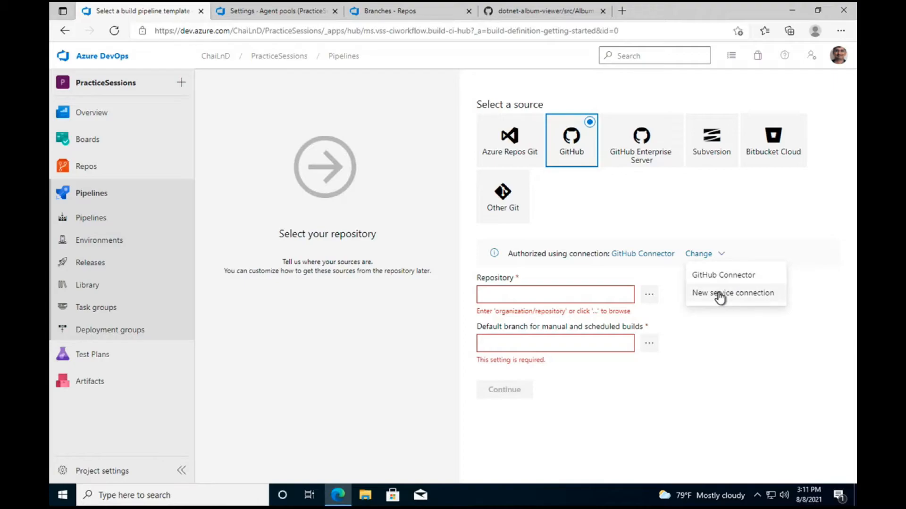
pyautogui.click(717, 276)
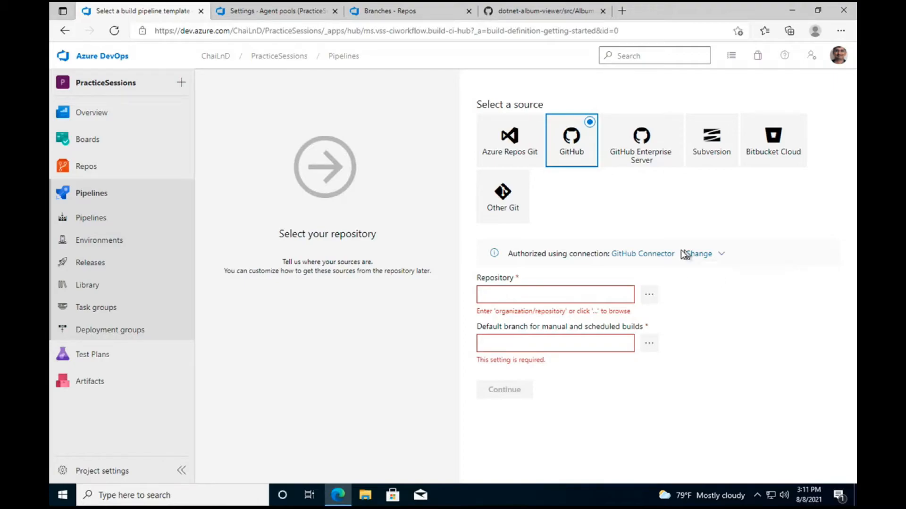
# - Set the pipeline's repository to dotnet-album-viewer from the list of connected GitHub repositories
pyautogui.click(649, 296)
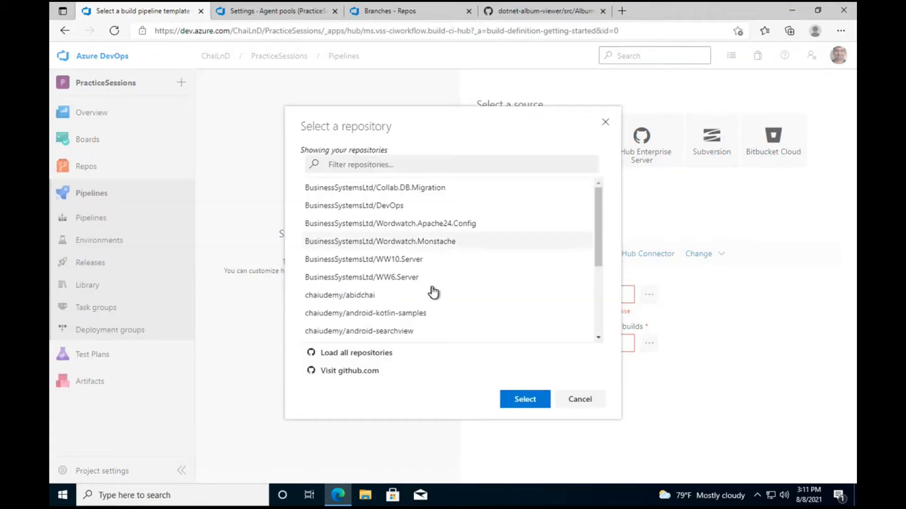
pyautogui.scroll(-2, 448, 302)
pyautogui.scroll(-2, 450, 306)
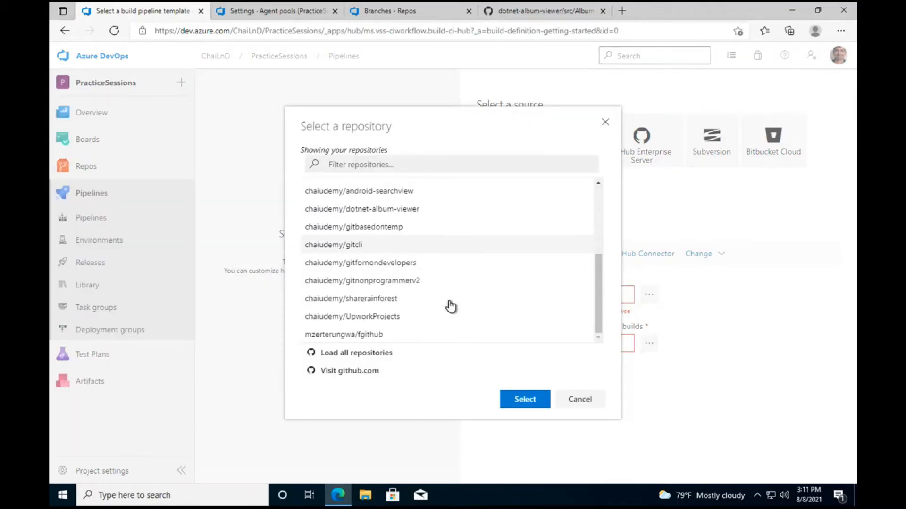
pyautogui.click(395, 215)
pyautogui.click(524, 401)
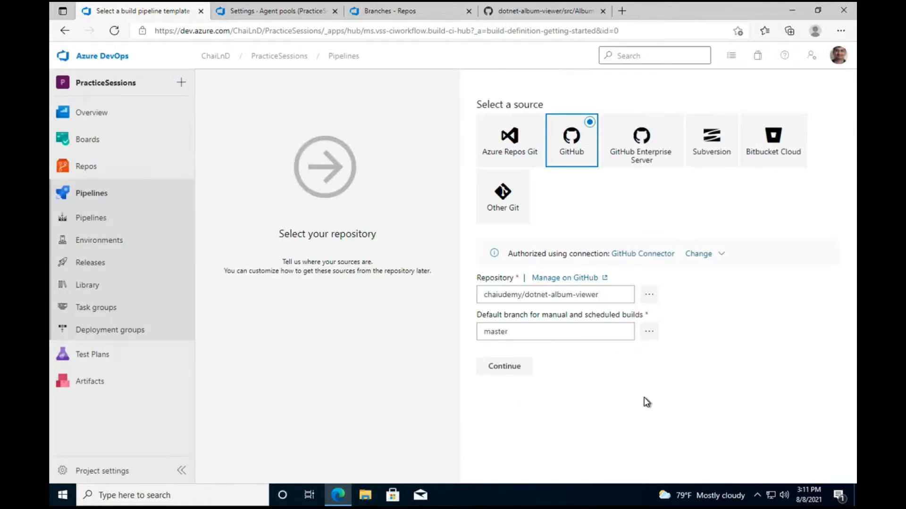
# - Keep master as the default branch and create the pipeline from an empty job
pyautogui.click(585, 338)
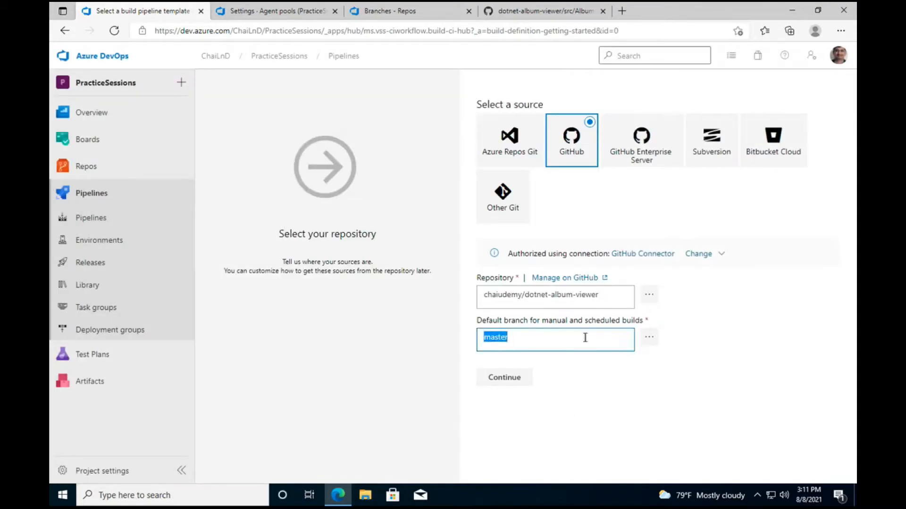
pyautogui.click(578, 403)
pyautogui.click(500, 382)
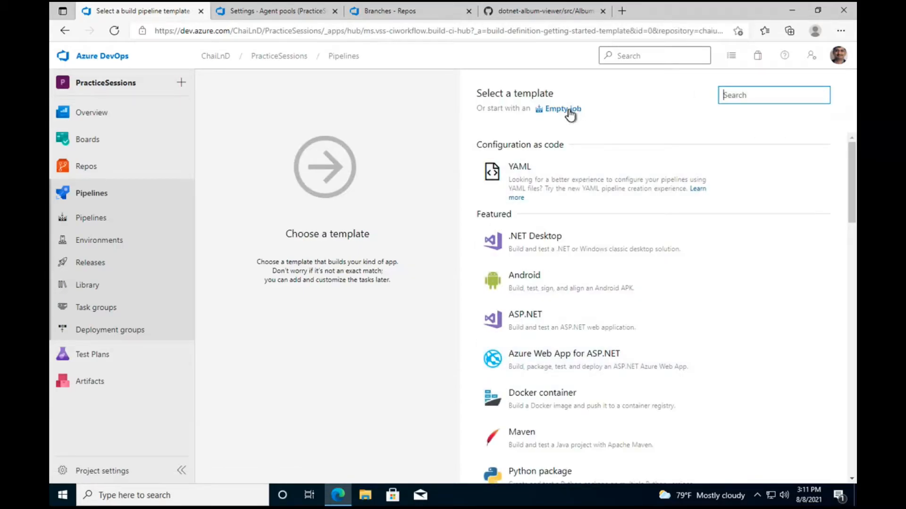
pyautogui.click(573, 110)
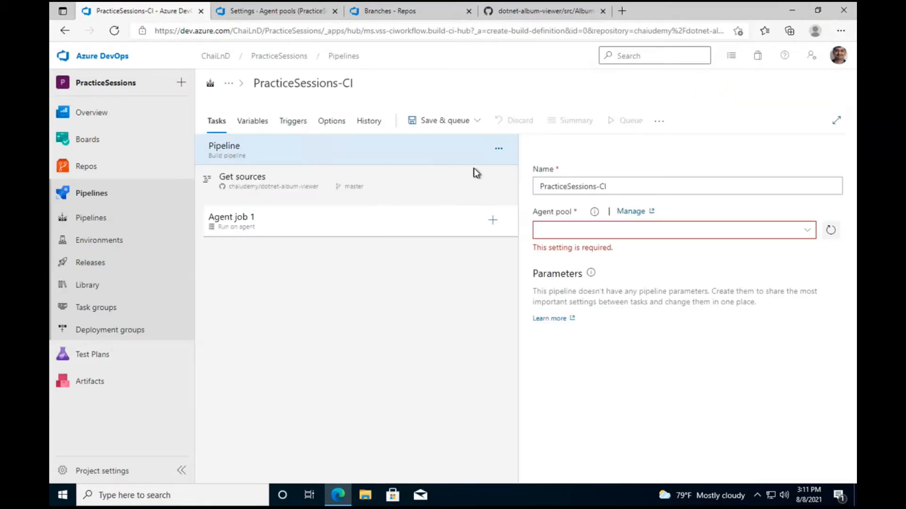
# - Review the settings of Agent job 1, the pipeline's agent pool and specification, and the Get sources configuration
pyautogui.click(357, 221)
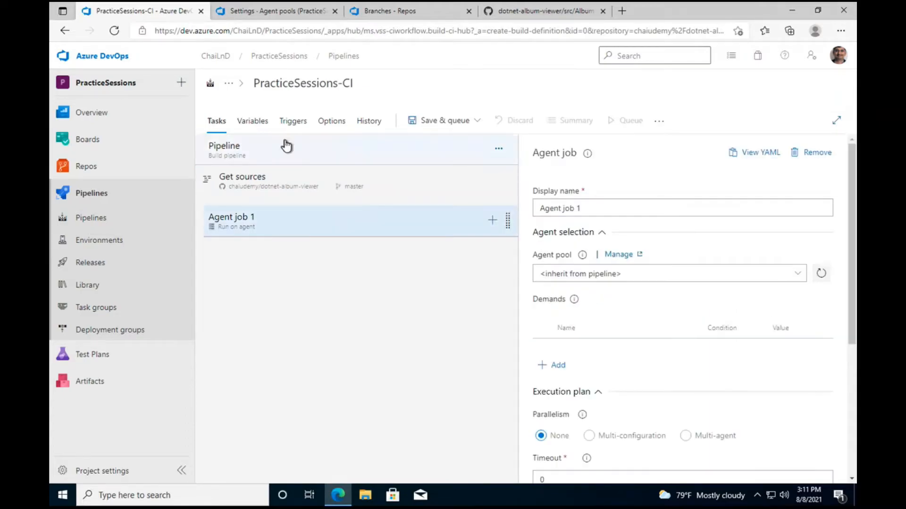
pyautogui.click(286, 146)
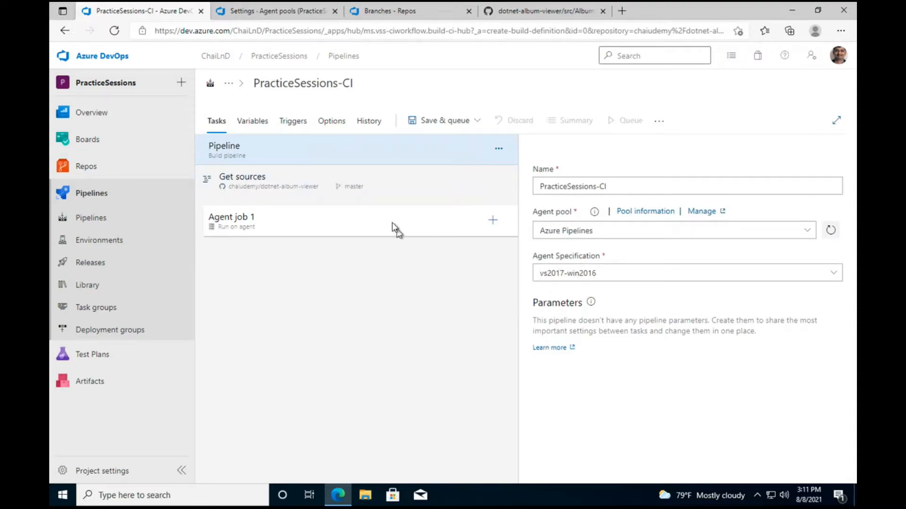
pyautogui.click(372, 185)
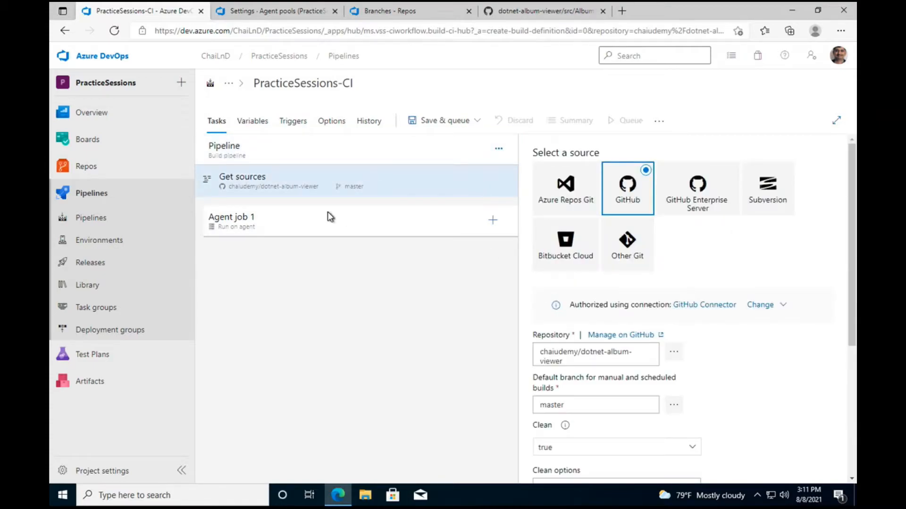
# - Find the npm task, add it to Agent job 1 and display its settings
pyautogui.click(318, 230)
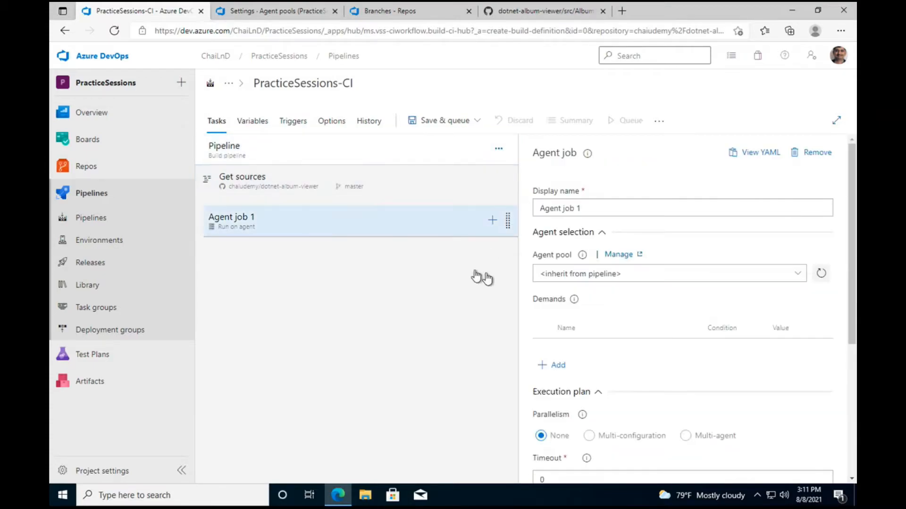
pyautogui.click(491, 220)
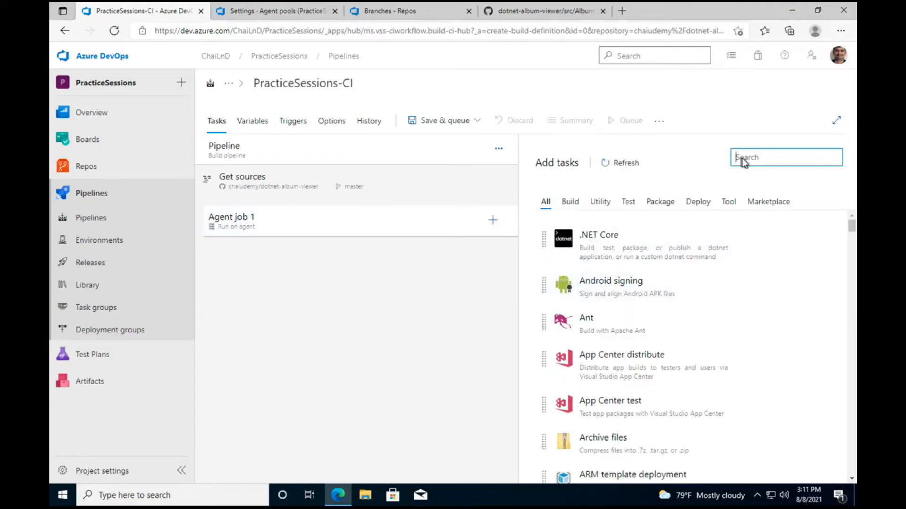
pyautogui.write('npm')
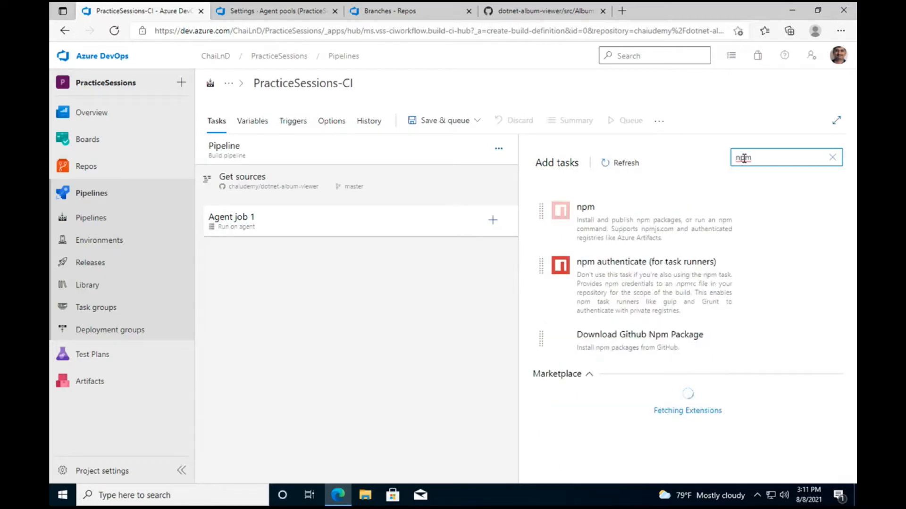
pyautogui.moveTo(632, 240)
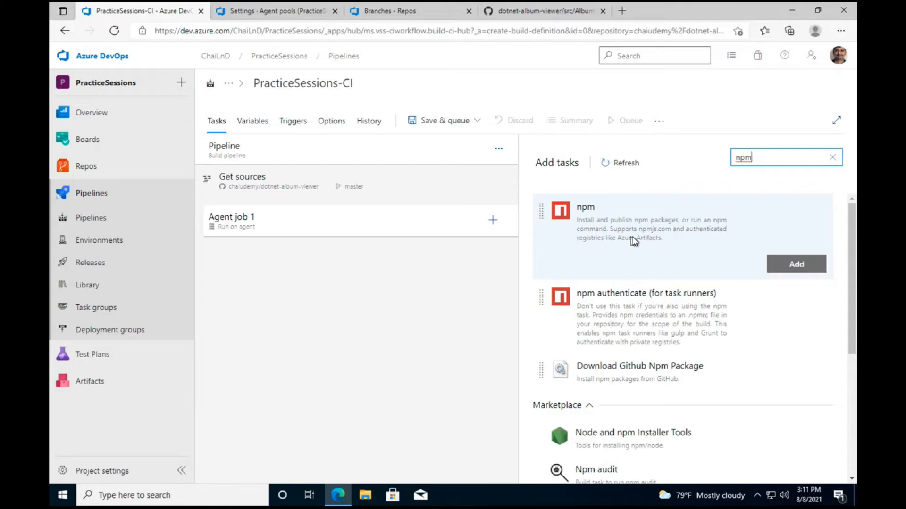
pyautogui.click(634, 241)
pyautogui.click(785, 265)
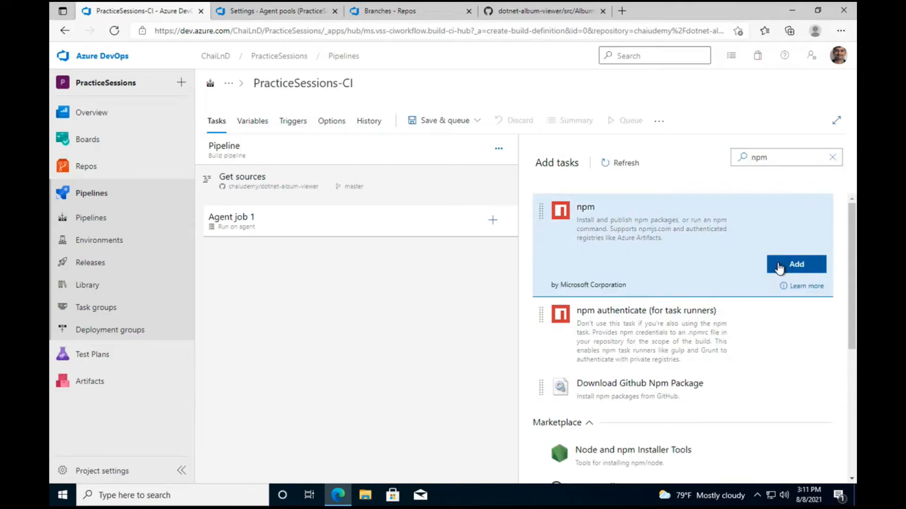
pyautogui.click(315, 246)
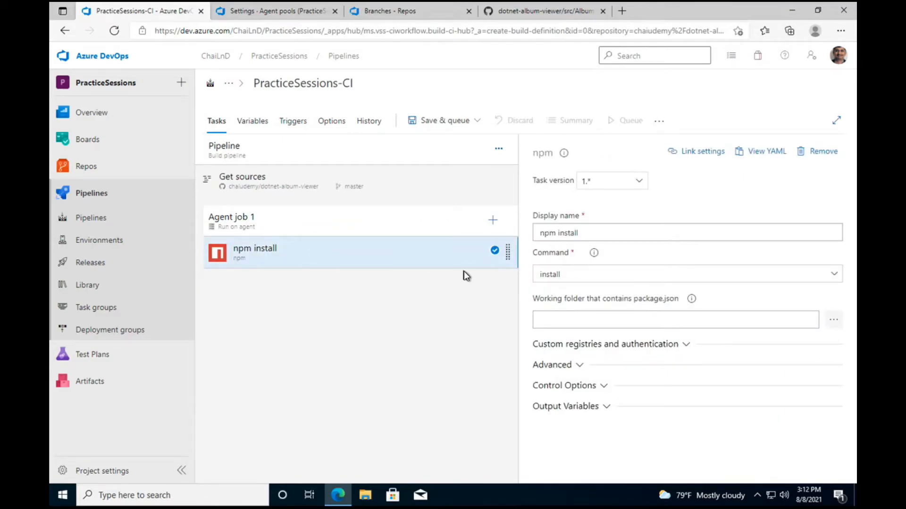
pyautogui.click(492, 220)
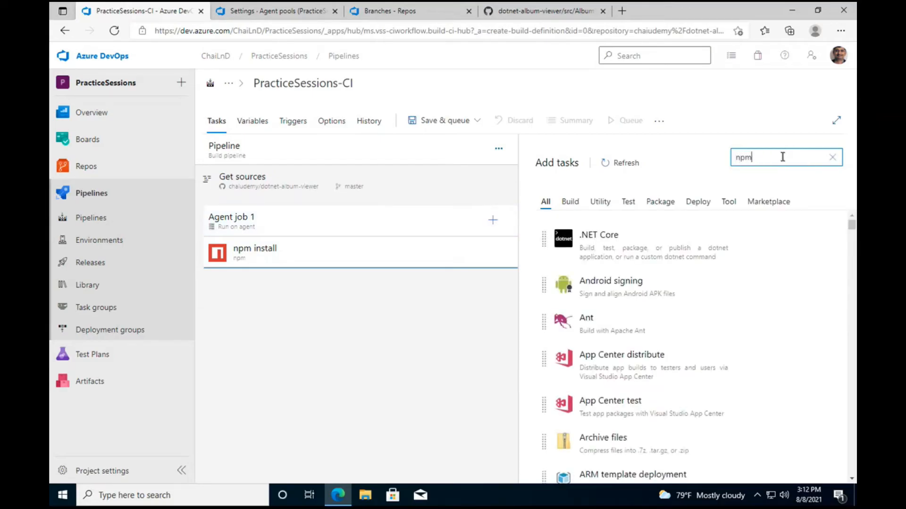
pyautogui.click(782, 157)
pyautogui.write('npm')
pyautogui.click(832, 157)
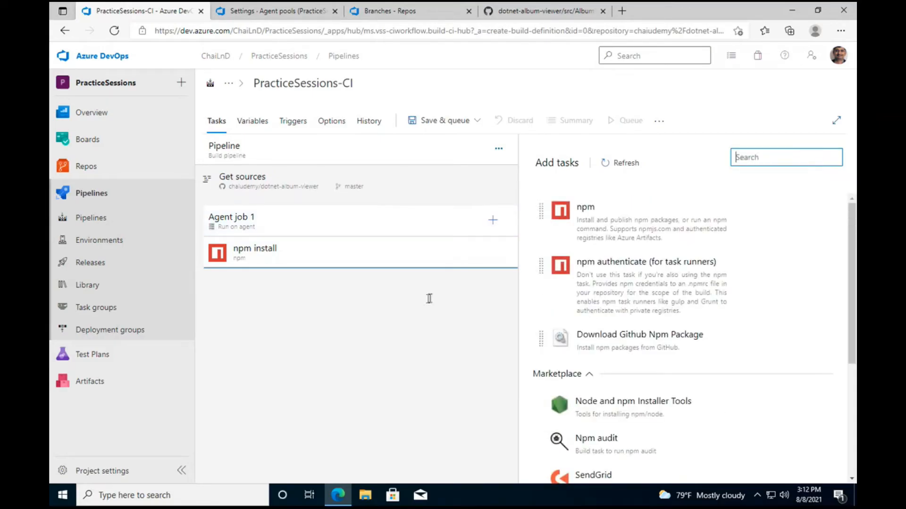
# - Clone the npm install task in Agent job 1 and select the copy
pyautogui.rightClick(380, 254)
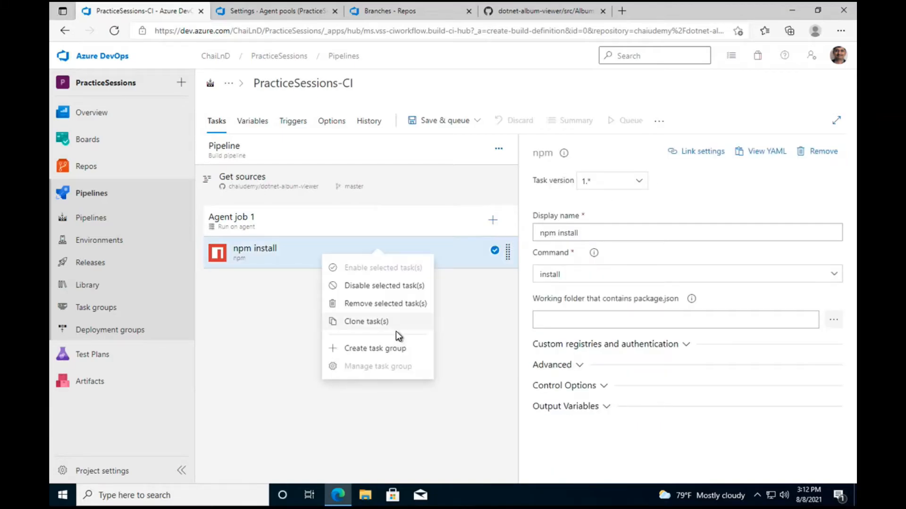
pyautogui.click(380, 322)
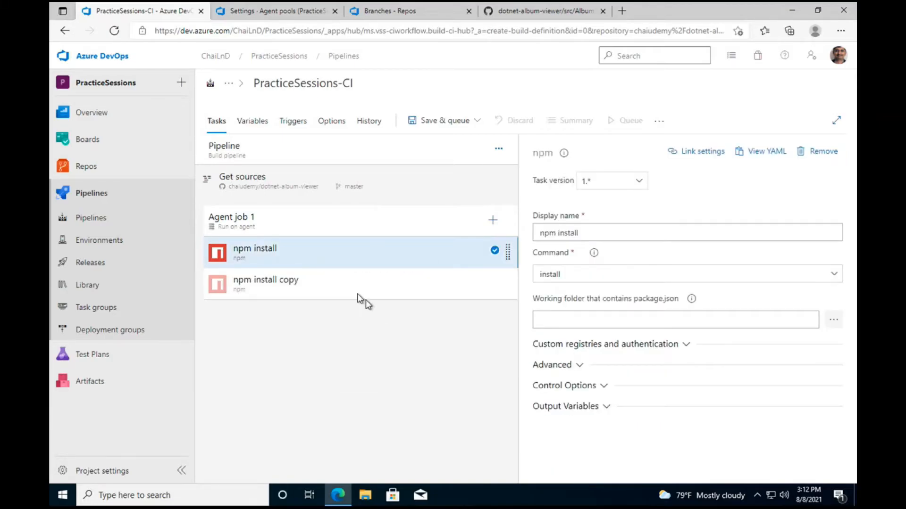
pyautogui.click(245, 296)
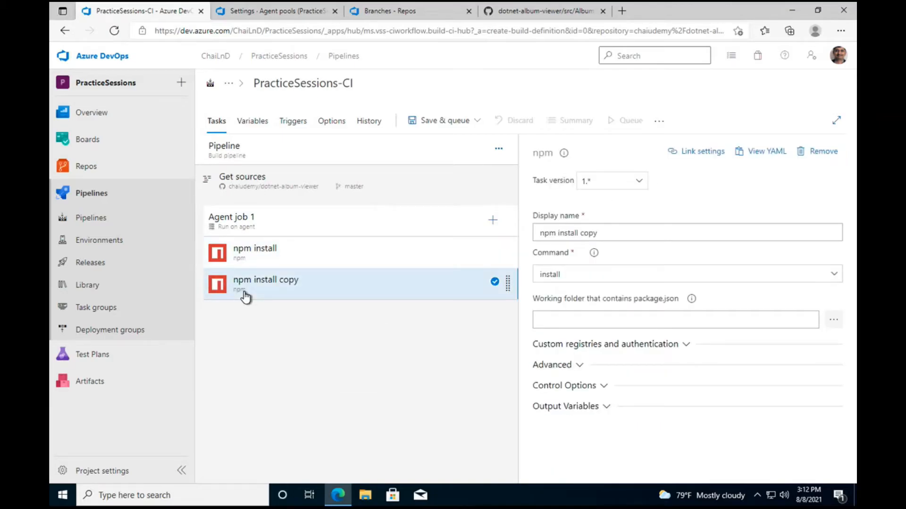
# - Choose install as the command of the original npm install task
pyautogui.click(329, 259)
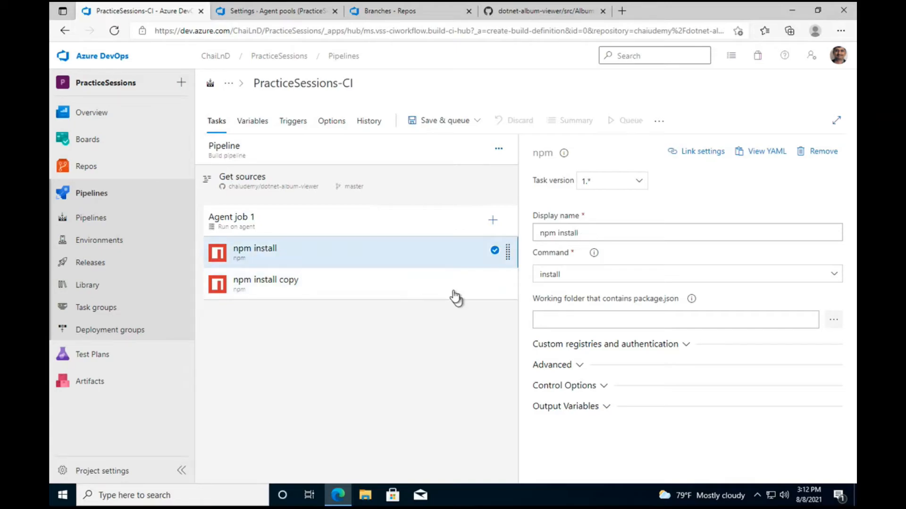
pyautogui.click(833, 280)
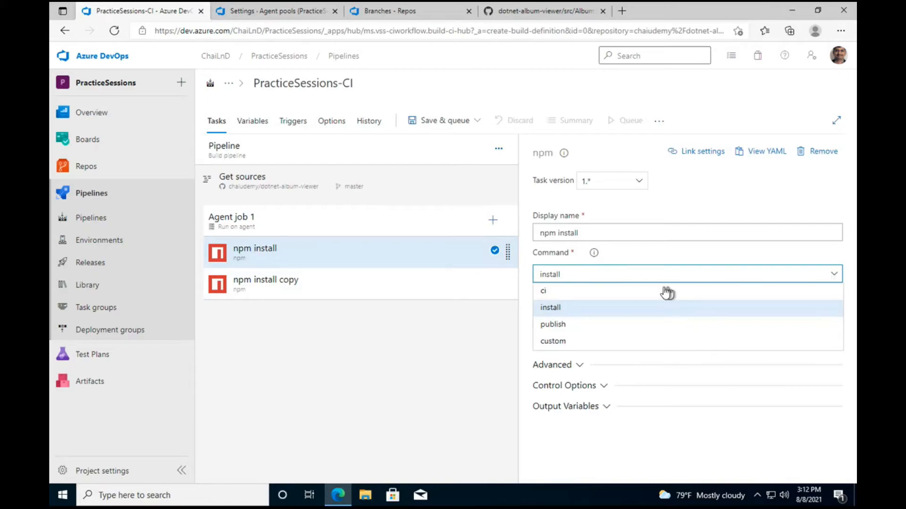
pyautogui.click(620, 307)
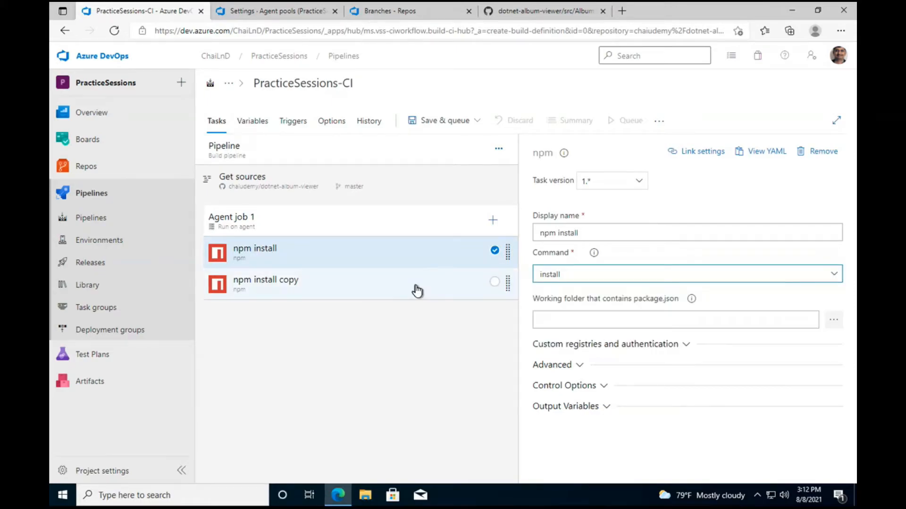
# - Set the cloned npm task's command to custom with run-script build as its command and arguments
pyautogui.click(414, 289)
pyautogui.click(831, 275)
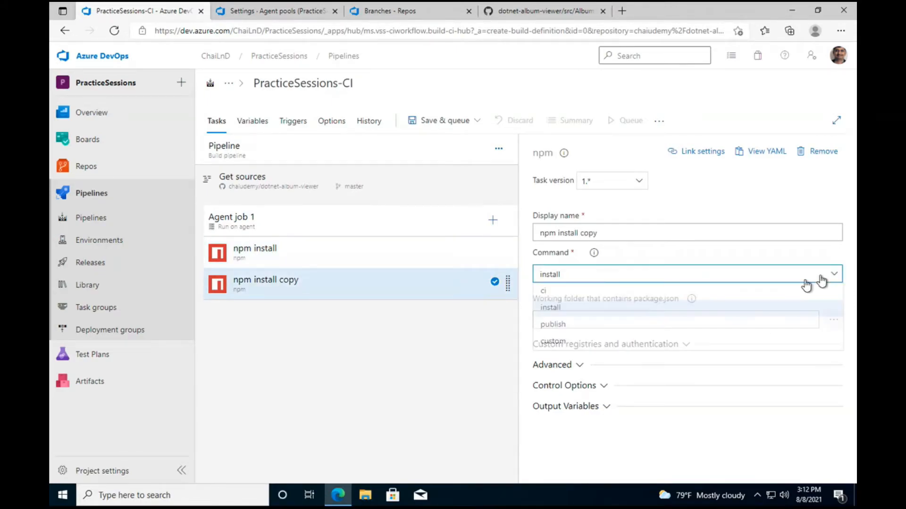
pyautogui.click(553, 342)
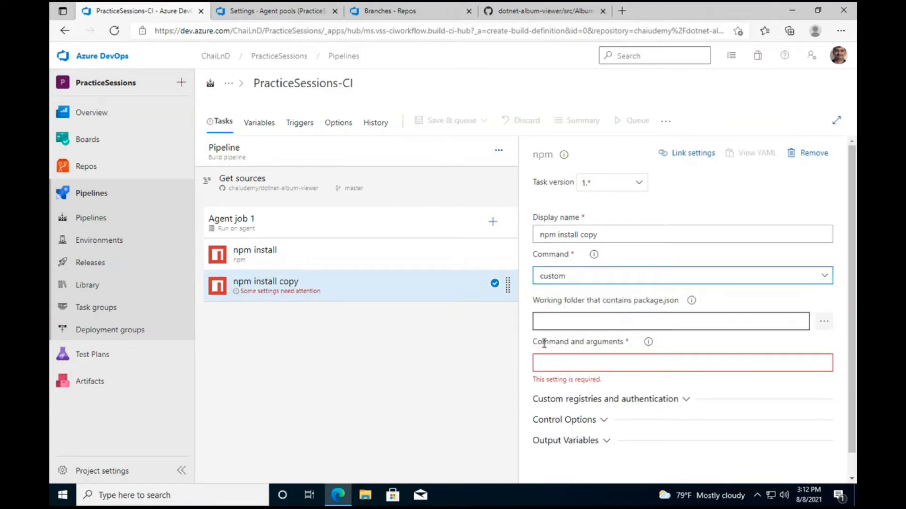
pyautogui.click(555, 363)
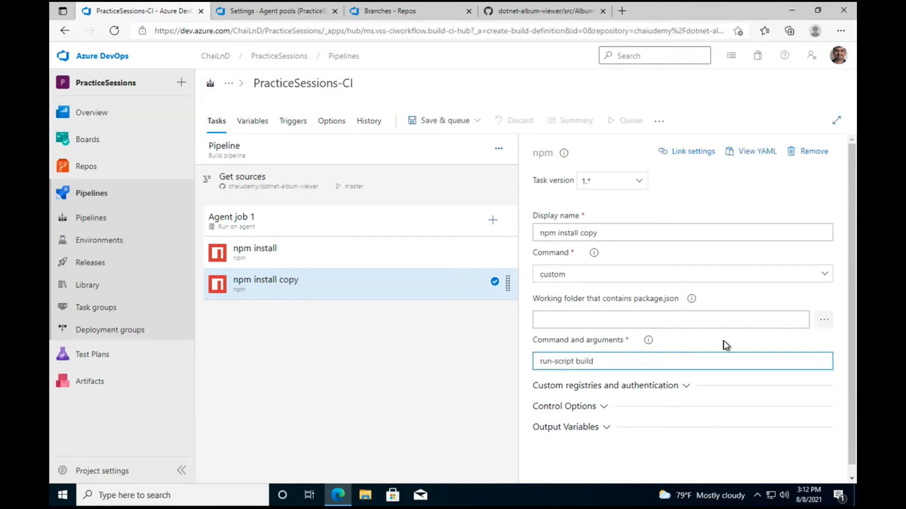
# - Open the original npm install task's working folder browser and check the src/AlbumViewerAngularSimple folder in the dotnet-album-viewer repository on GitHub
pyautogui.click(372, 255)
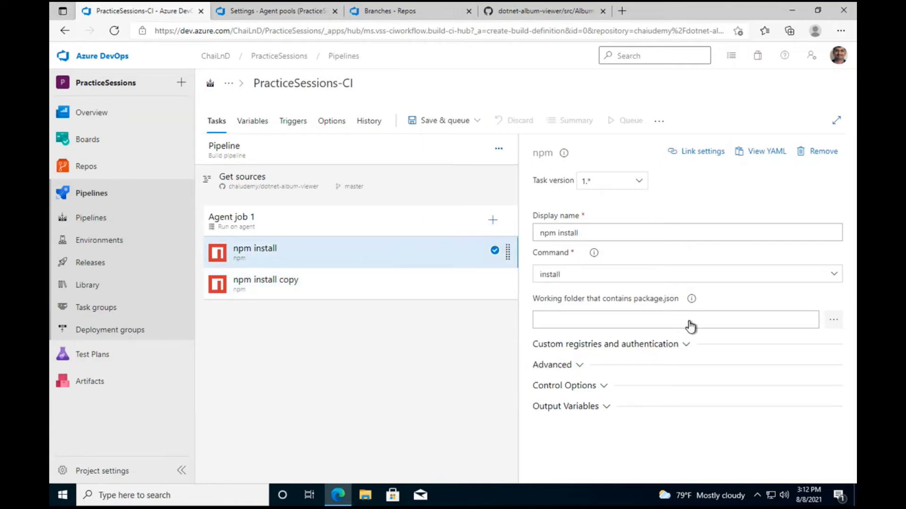
pyautogui.click(834, 323)
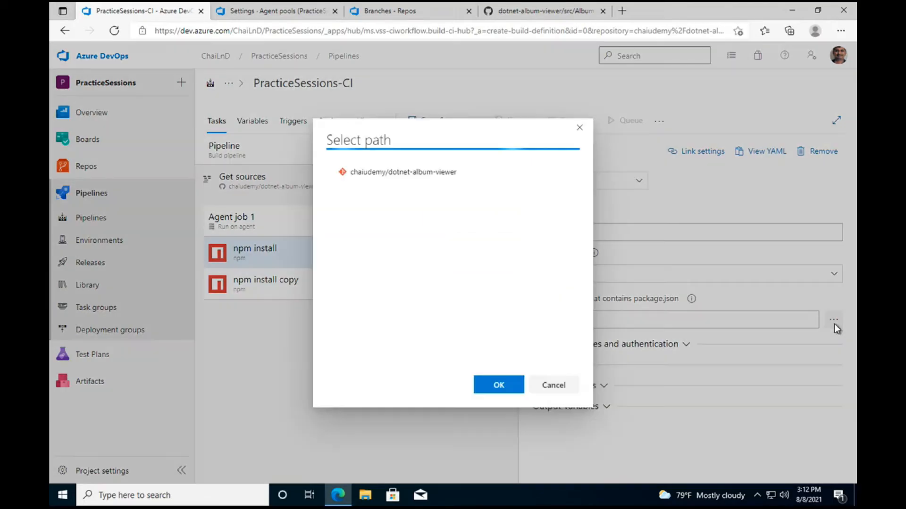
pyautogui.click(506, 14)
pyautogui.click(231, 179)
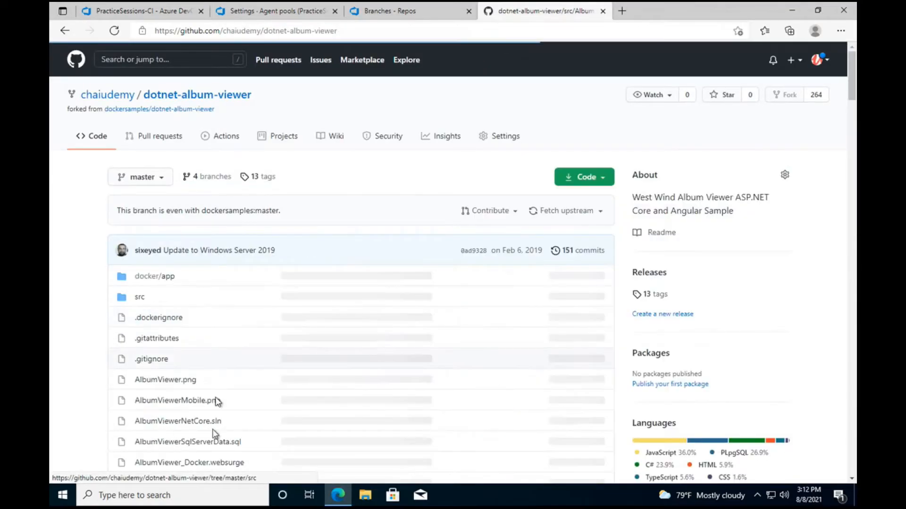
pyautogui.click(138, 297)
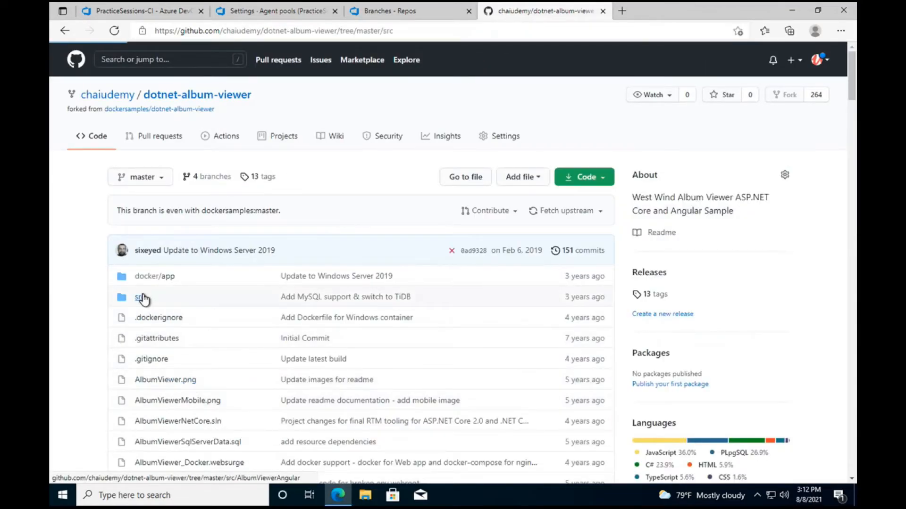
pyautogui.click(181, 319)
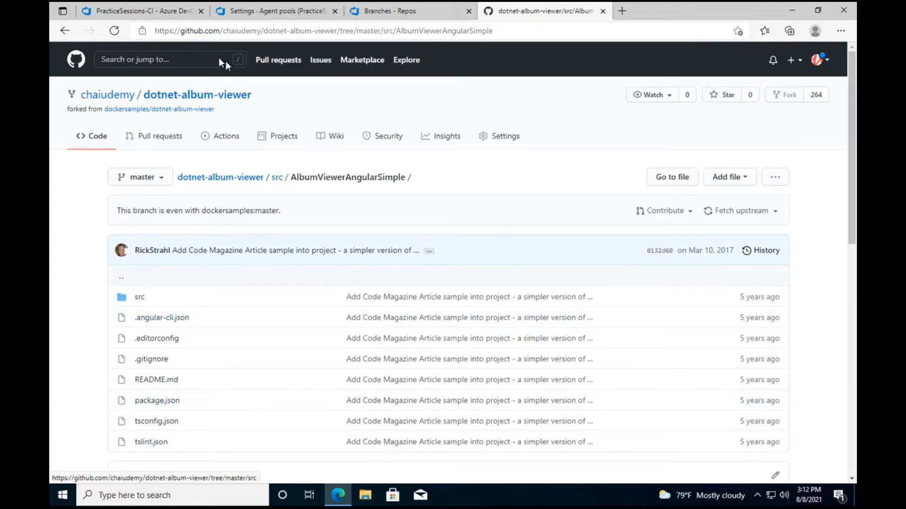
pyautogui.click(137, 10)
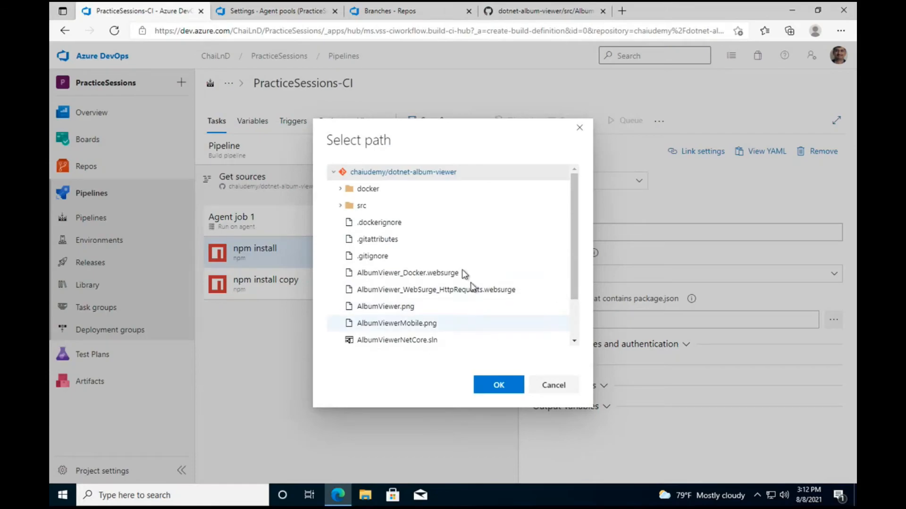
# - Set the original npm install task's working folder to src/AlbumViewerAngularSimple from the repository tree
pyautogui.click(363, 206)
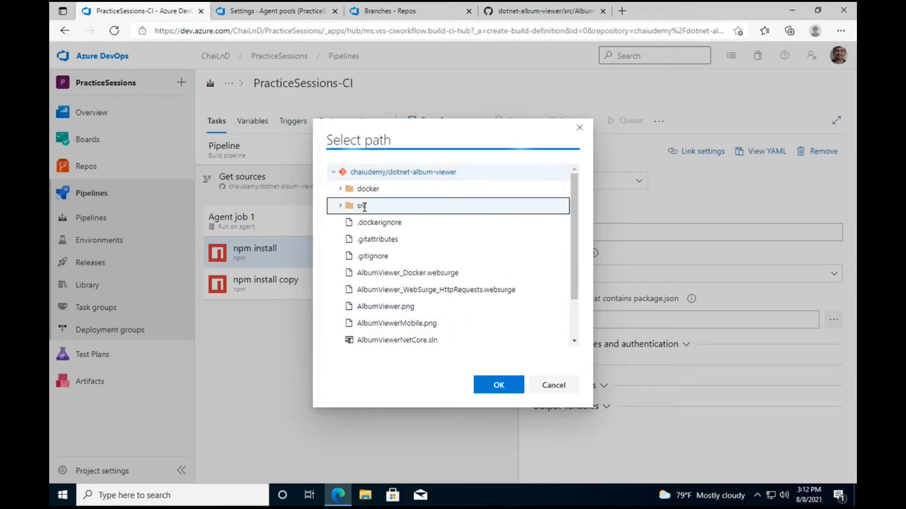
pyautogui.click(339, 205)
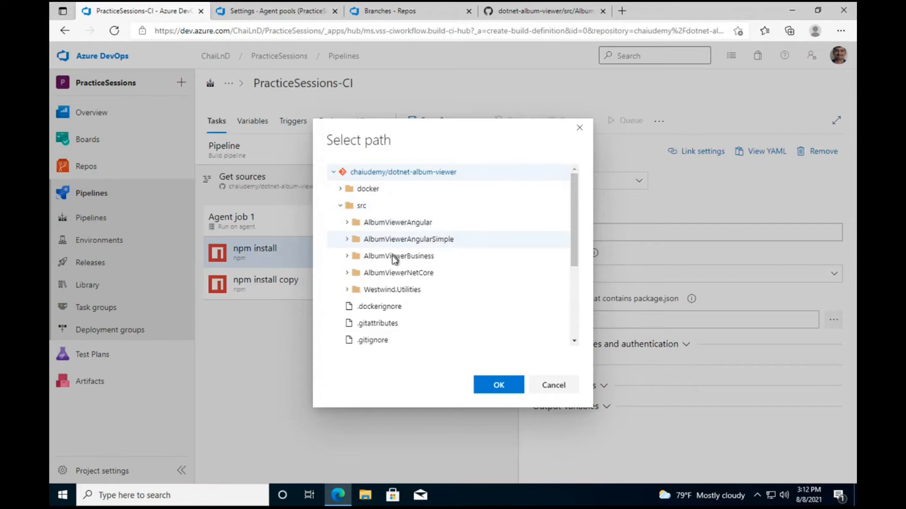
pyautogui.click(383, 239)
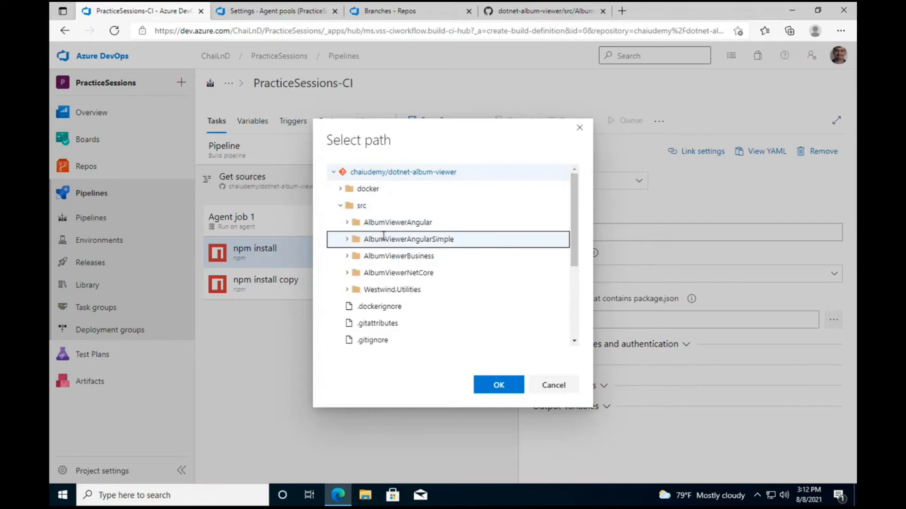
pyautogui.click(346, 239)
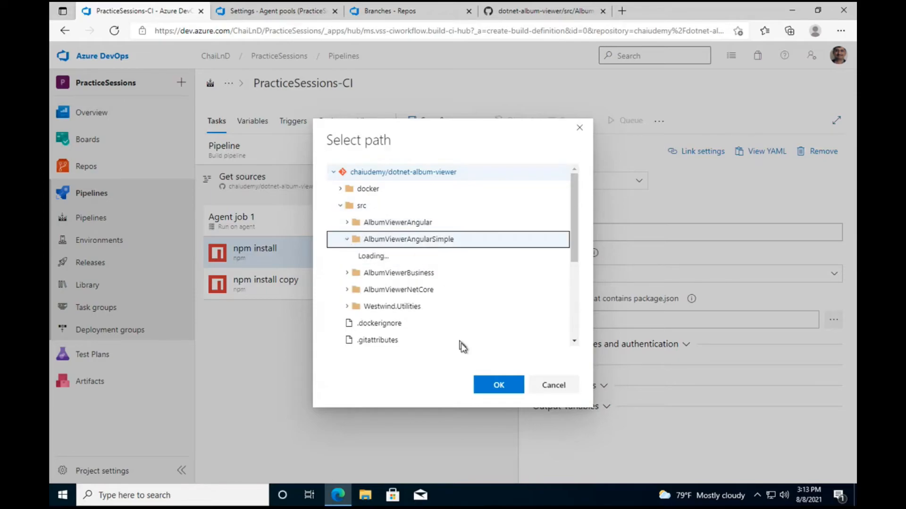
pyautogui.click(496, 395)
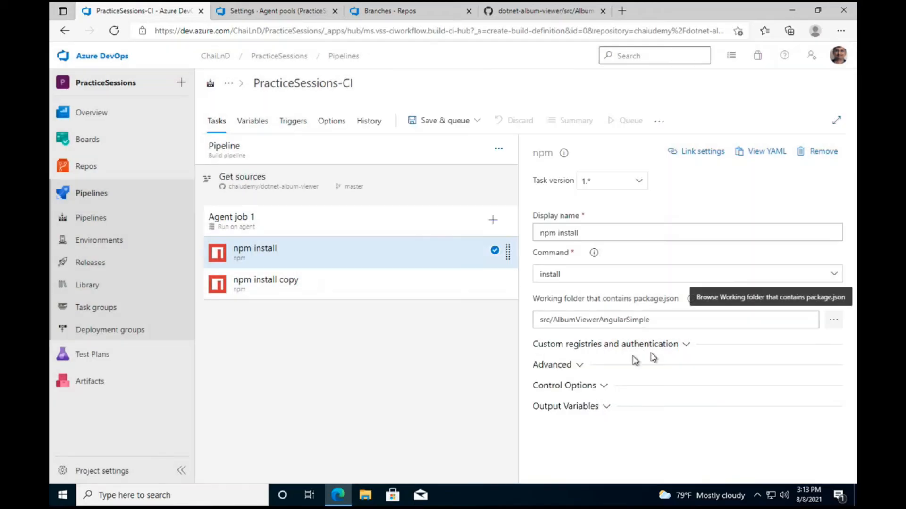
# - Copy the npm install task's working folder src/AlbumViewerAngularSimple into the working folder of the npm install copy task
pyautogui.tripleClick(668, 320)
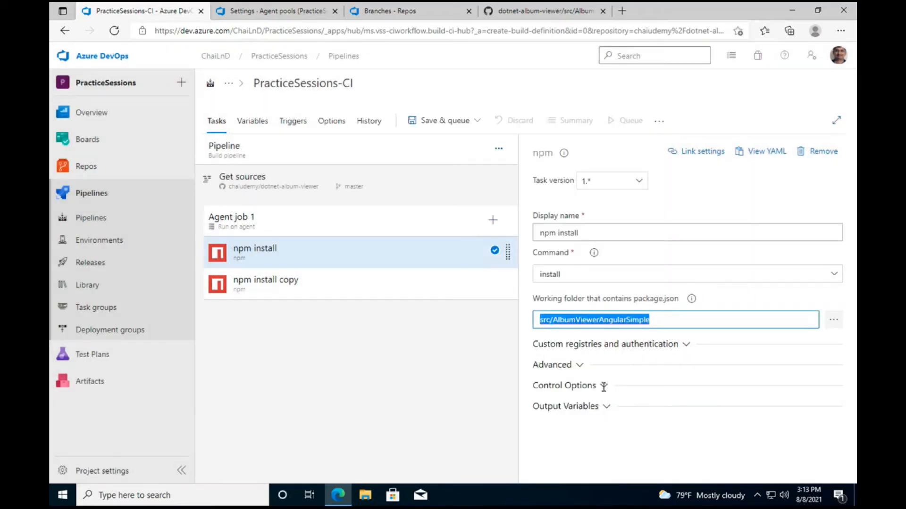
pyautogui.click(386, 293)
pyautogui.click(627, 321)
pyautogui.hotkey('ctrl', 'v')
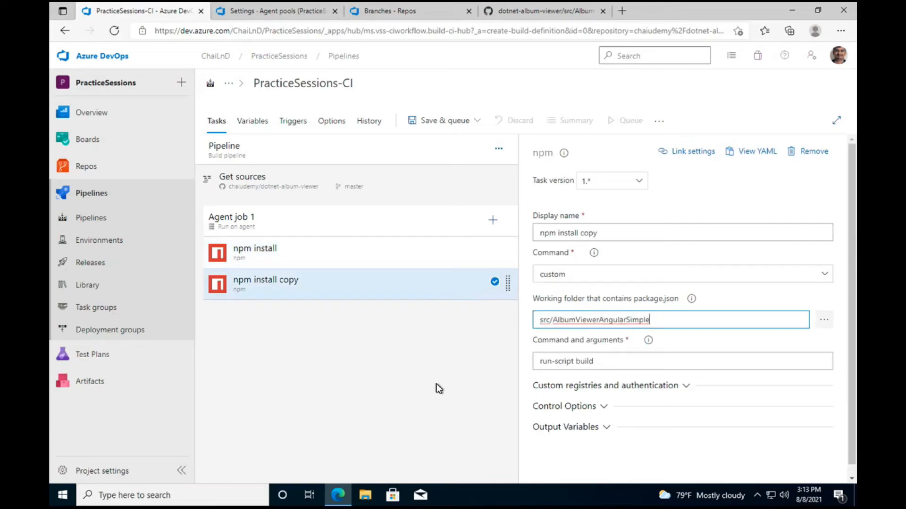
# - Rename the npm install copy task as npm build
pyautogui.tripleClick(586, 231)
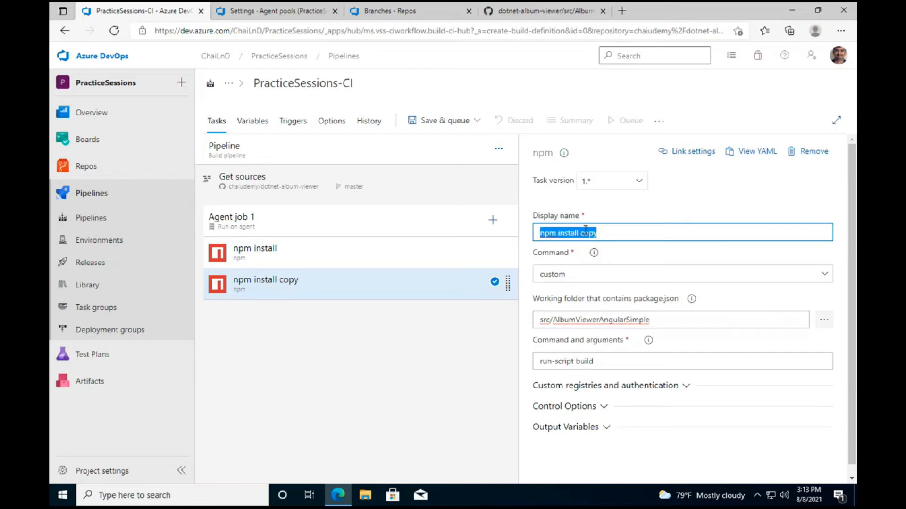
pyautogui.write('npm build')
pyautogui.click(465, 312)
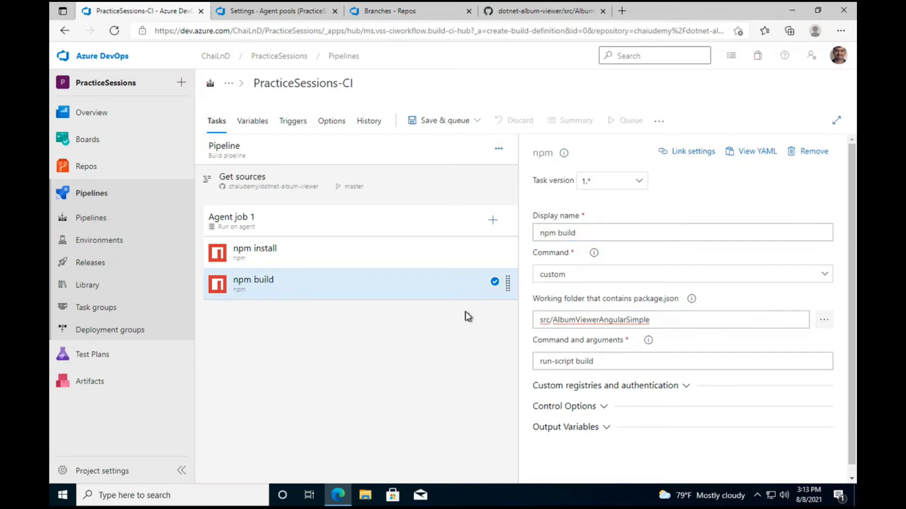
# - Search the tasks for publish, add Publish build artifacts to Agent job 1 and open its settings
pyautogui.click(493, 221)
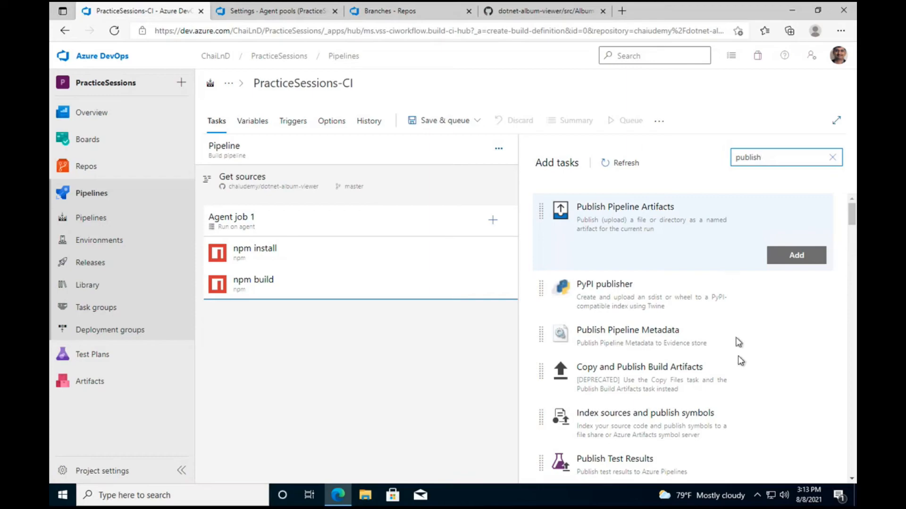
pyautogui.scroll(-2, 731, 387)
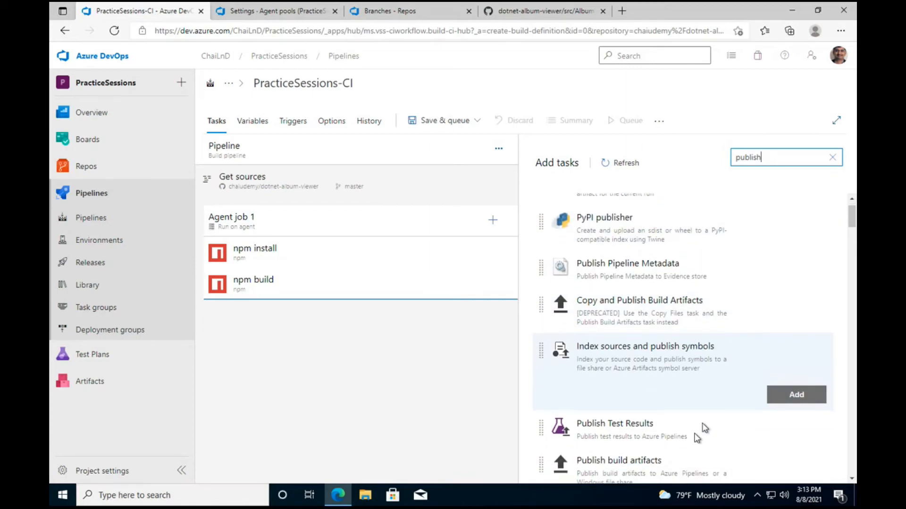
pyautogui.click(780, 476)
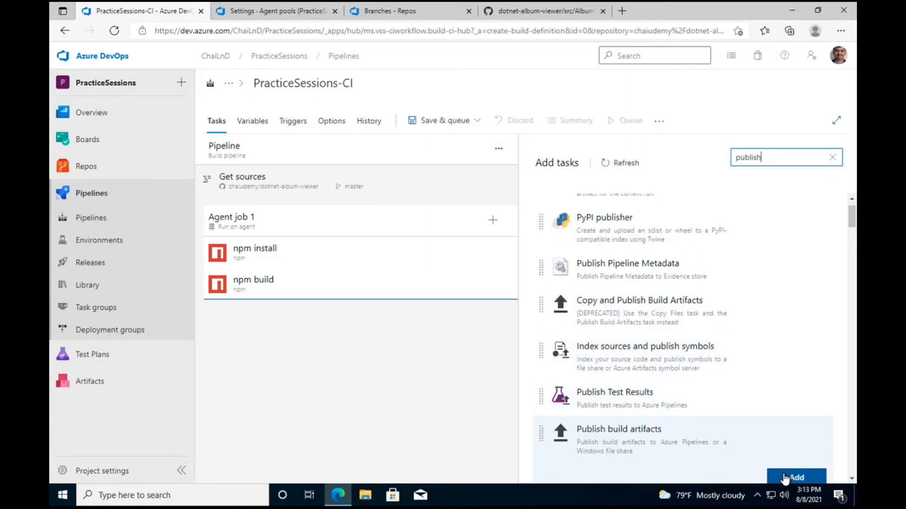
pyautogui.click(357, 321)
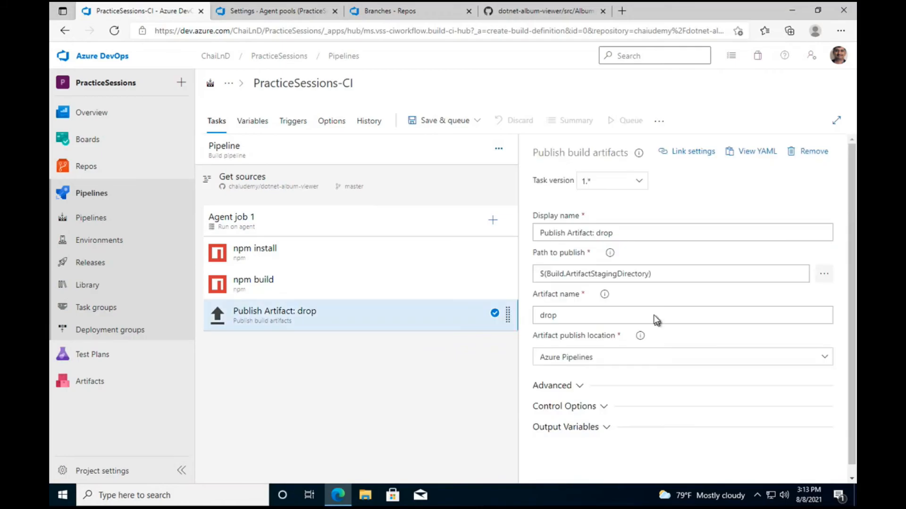
# - Replace the publish task's path to publish with src/AlbumViewerAngularSimple/src, chosen from the repository tree
pyautogui.click(666, 276)
pyautogui.hotkey('ctrl', 'a')
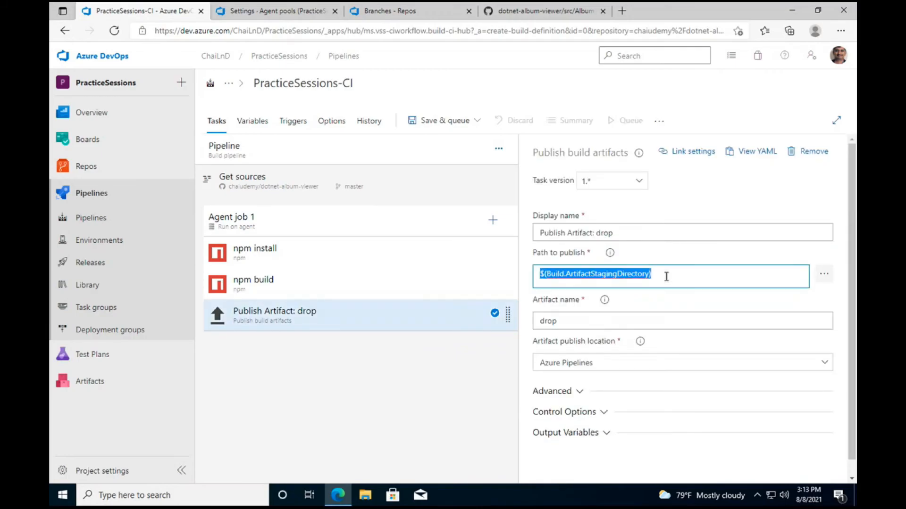
pyautogui.press('BackSpace')
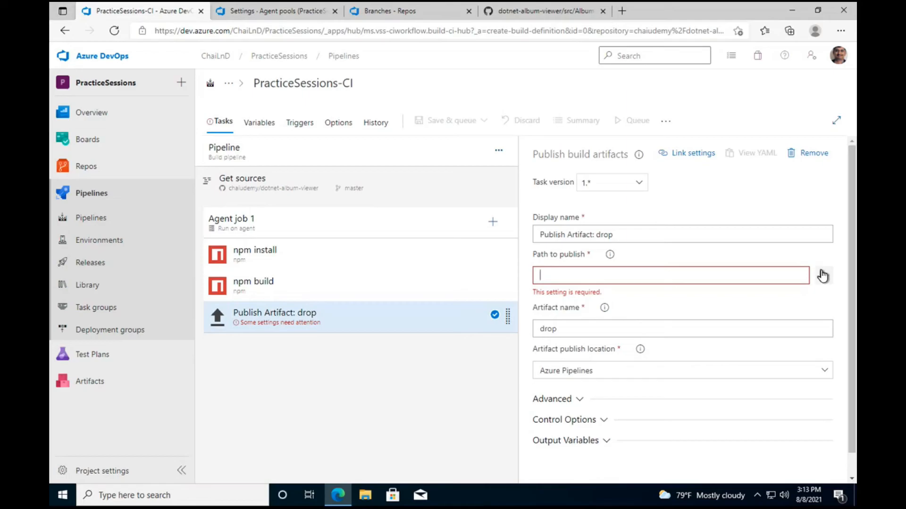
pyautogui.click(823, 275)
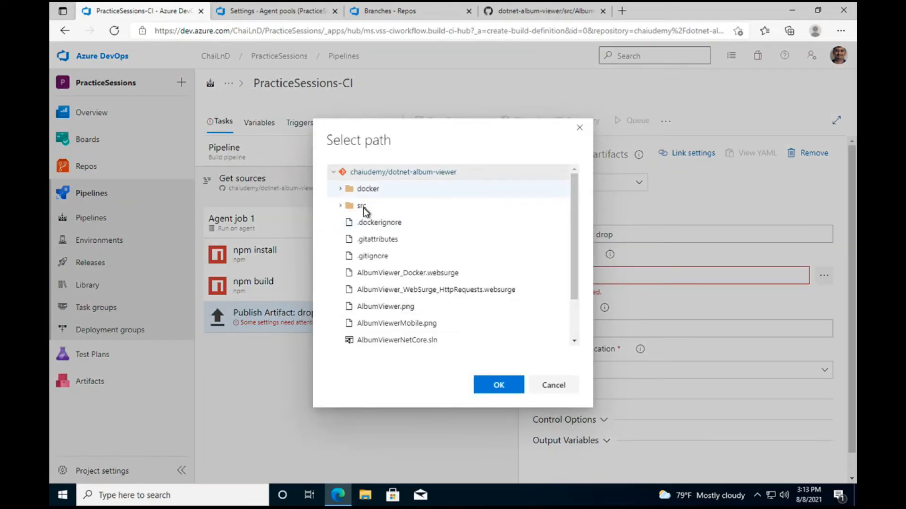
pyautogui.click(362, 208)
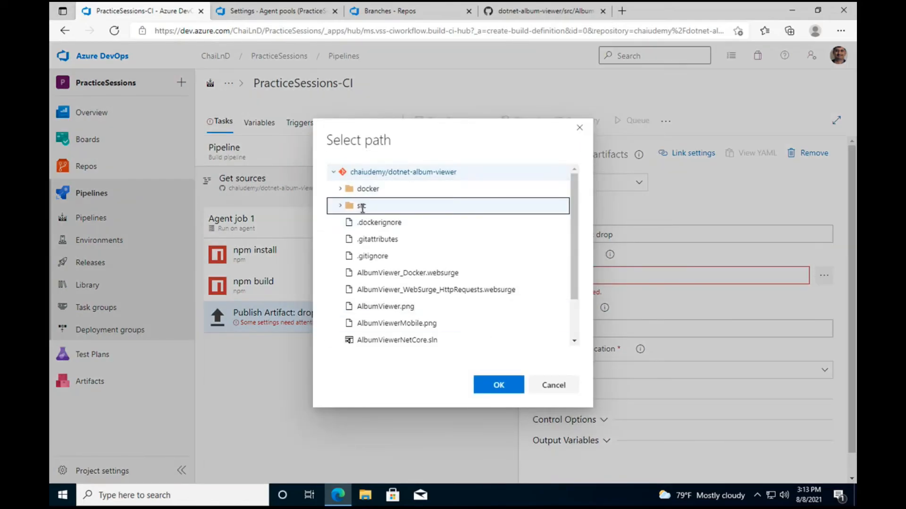
pyautogui.click(340, 206)
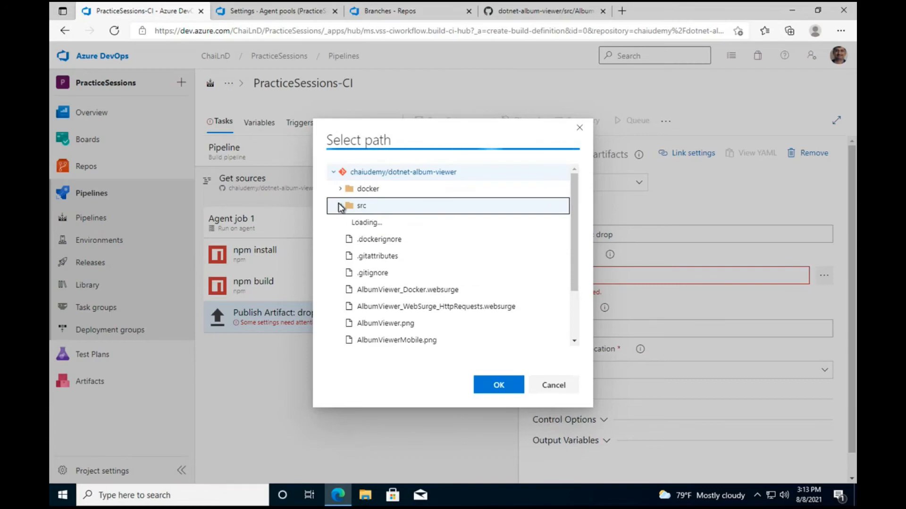
pyautogui.doubleClick(363, 239)
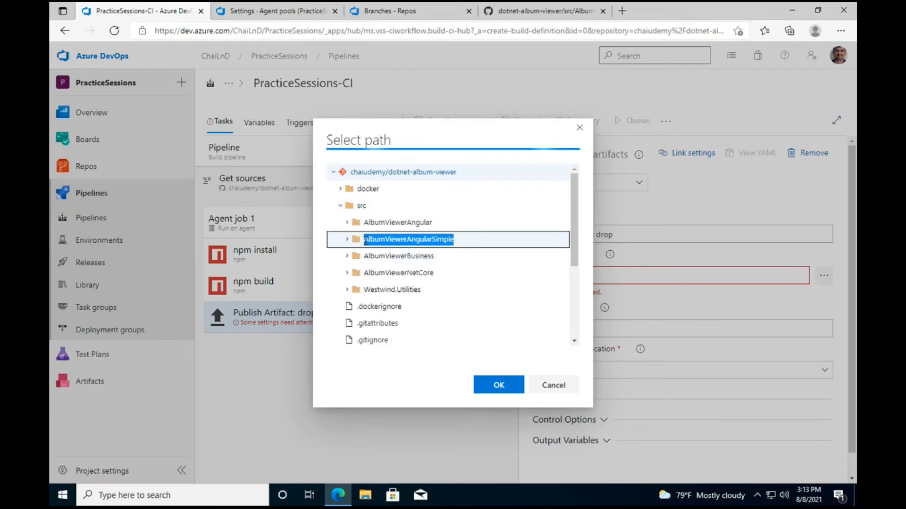
pyautogui.click(347, 239)
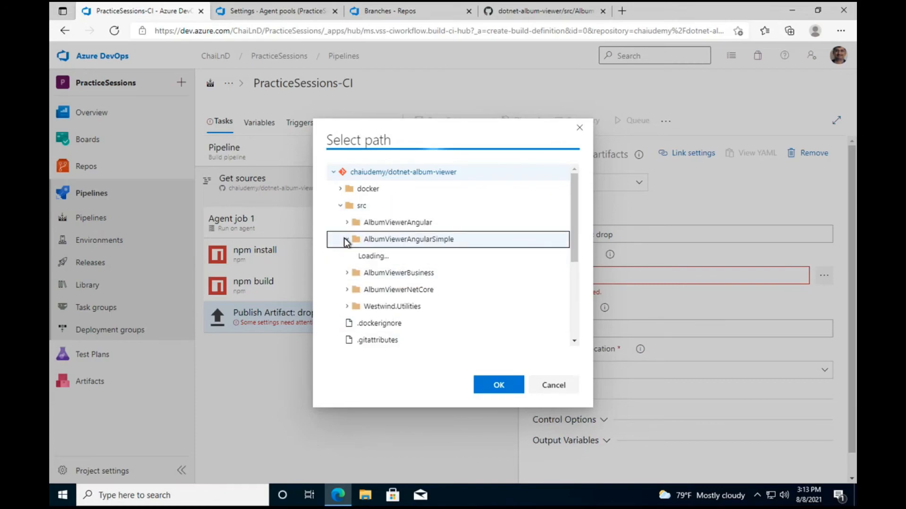
pyautogui.scroll(-5, 404, 289)
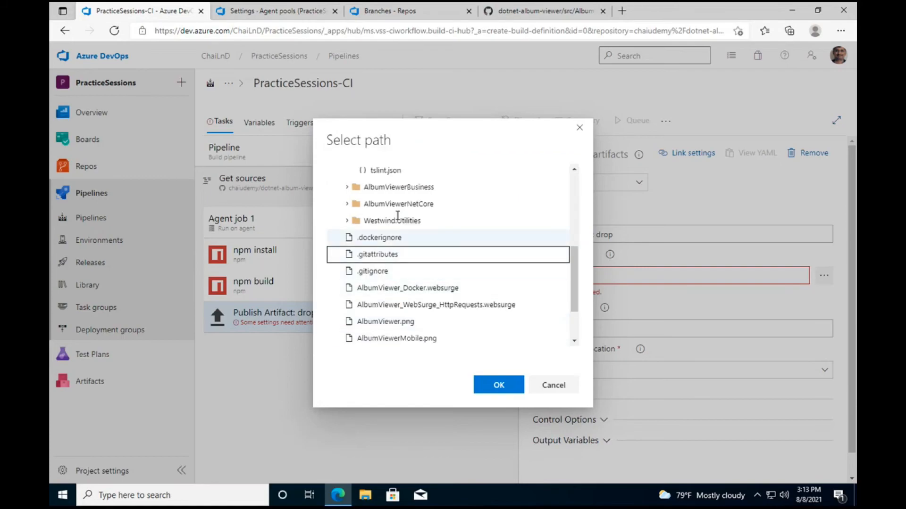
pyautogui.scroll(3, 427, 307)
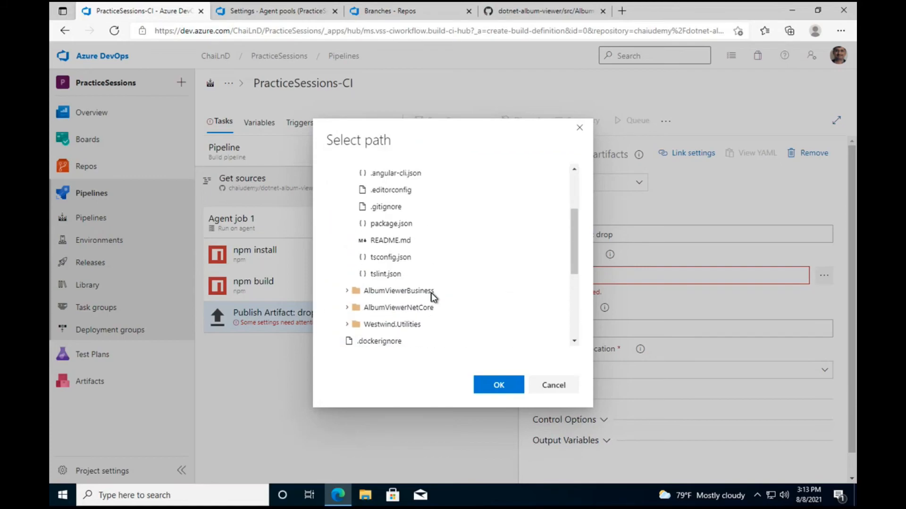
pyautogui.scroll(2, 432, 297)
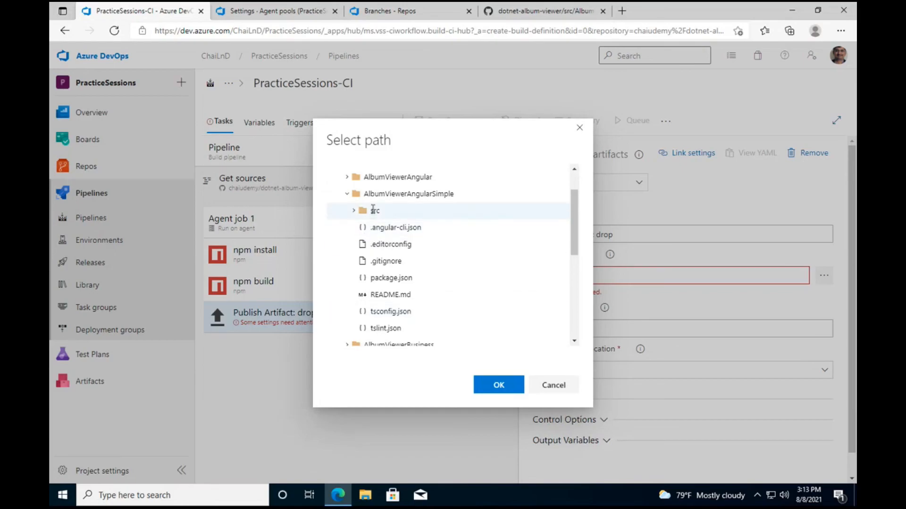
pyautogui.click(373, 210)
pyautogui.click(499, 385)
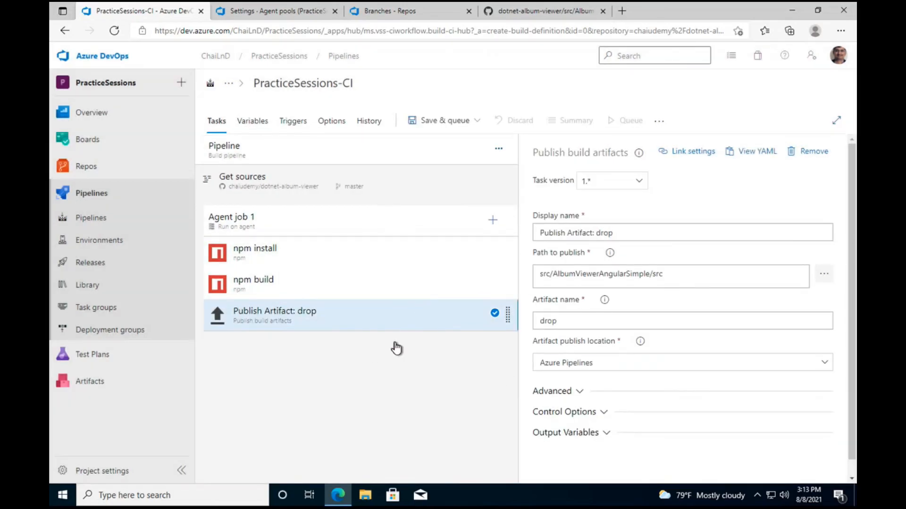
# - Save and queue the PracticeSessions-CI pipeline, running it on the master branch with the default run settings
pyautogui.click(429, 122)
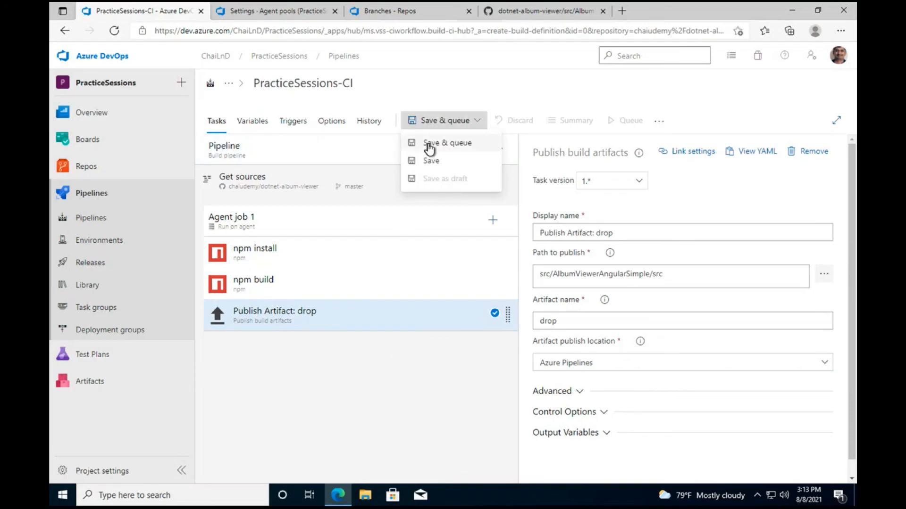
pyautogui.click(430, 145)
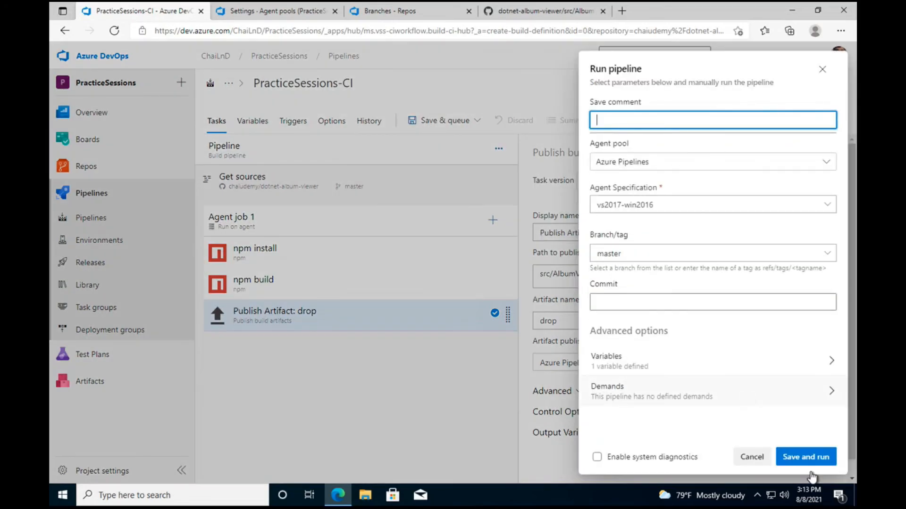
pyautogui.click(800, 456)
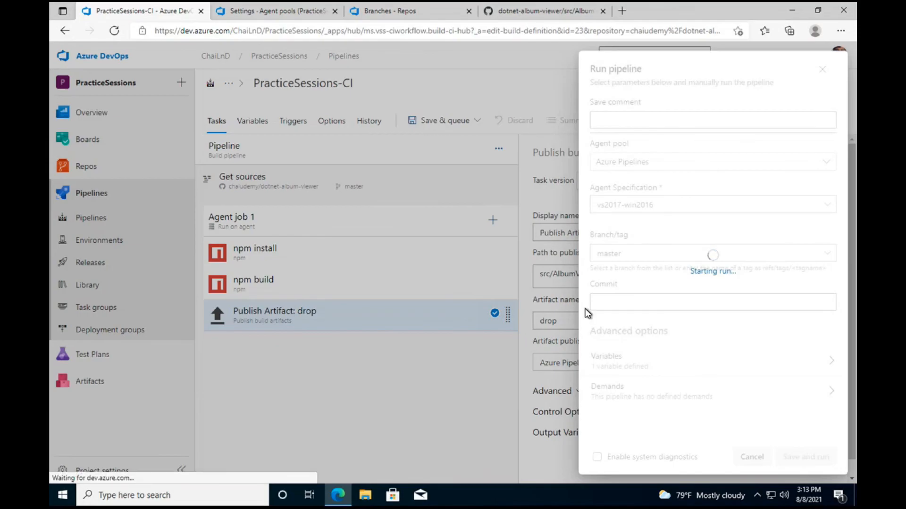